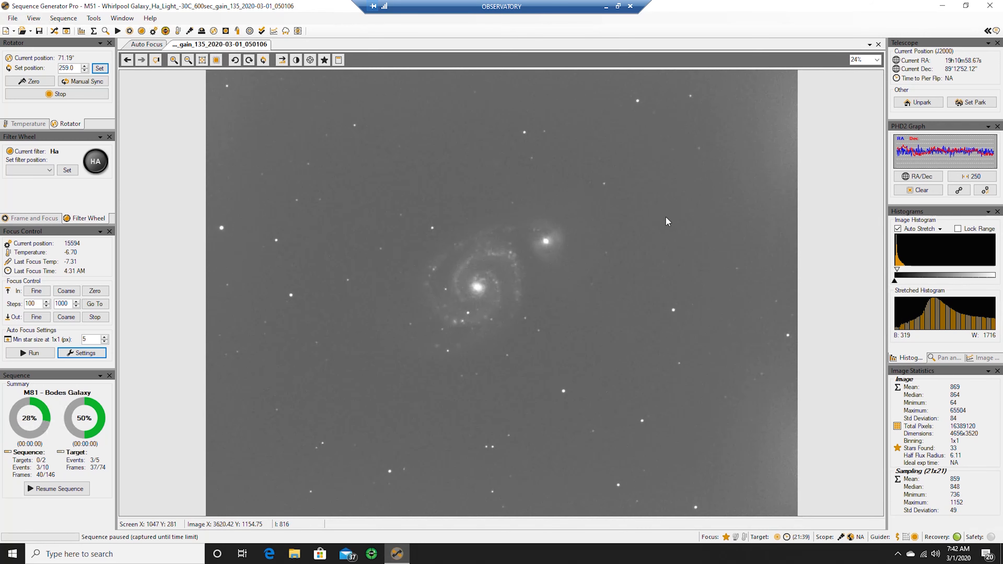
Step: Review the M51 - Whirlpool Galaxy target's events and the full equipment list in the sequencer, then close it
{"action": "left_click", "coordinate": [34, 18]}
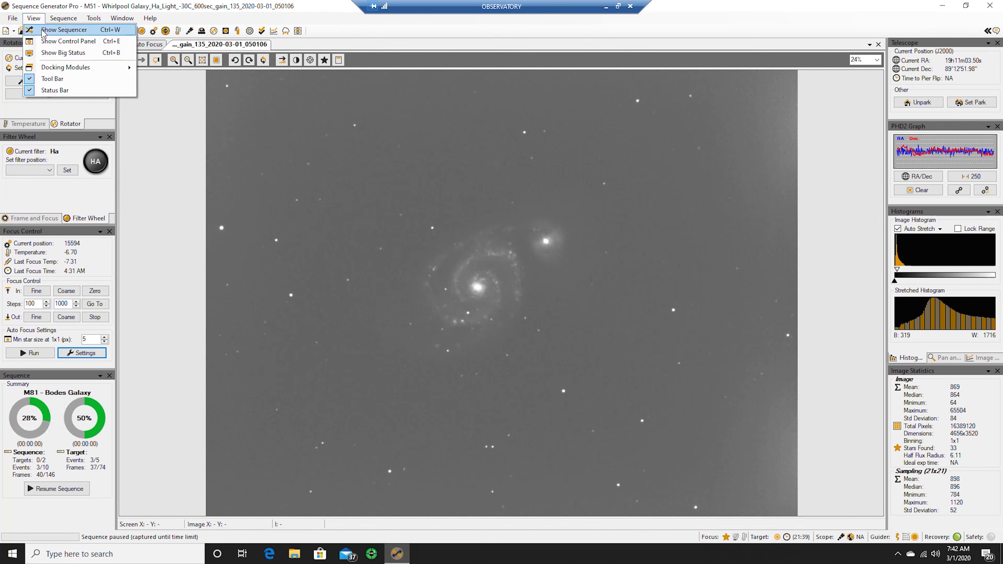
{"action": "left_click", "coordinate": [60, 32]}
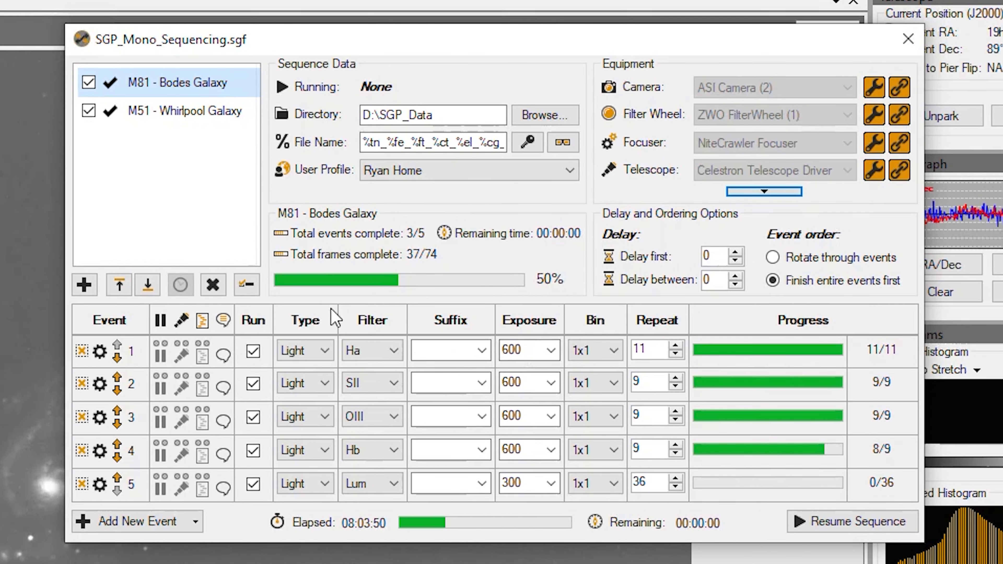
{"action": "mouse_move", "coordinate": [341, 85]}
{"action": "left_click", "coordinate": [152, 121]}
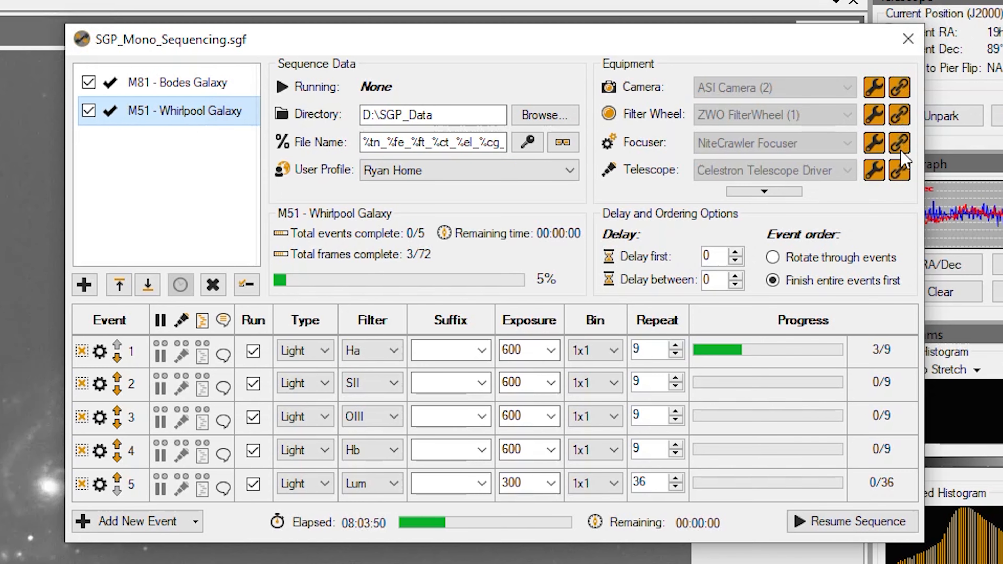
{"action": "left_click", "coordinate": [770, 193]}
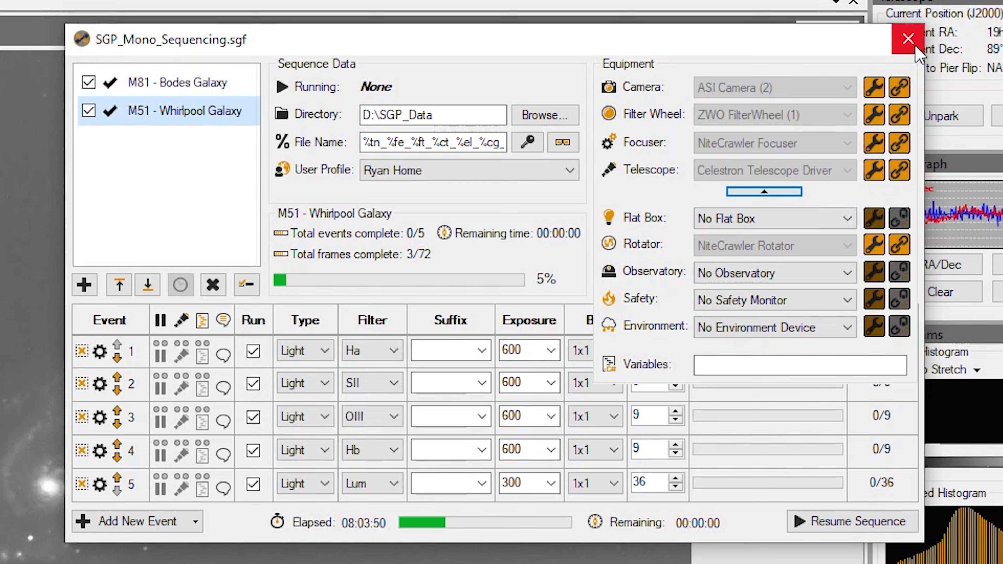
{"action": "left_click", "coordinate": [908, 39]}
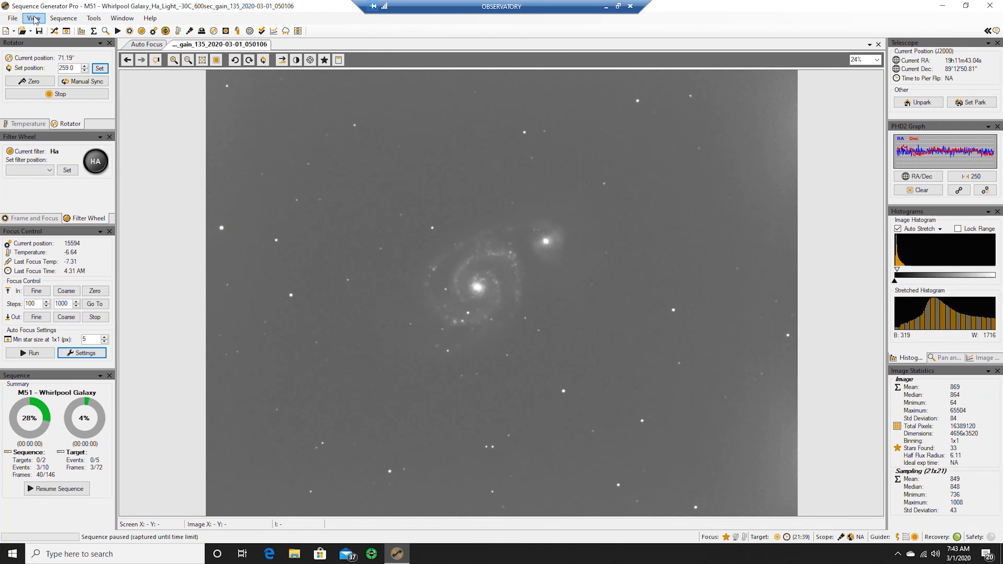
Step: Open the Control Panel and examine the camera's cooler, warm-up and cool-down options, and its settings and specs
{"action": "left_click", "coordinate": [33, 17]}
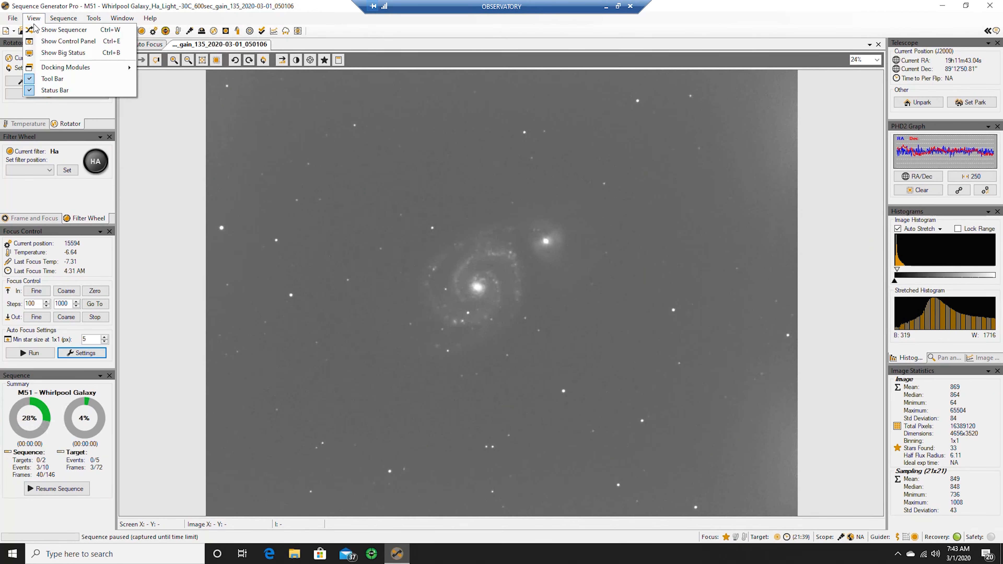
{"action": "left_click", "coordinate": [68, 41]}
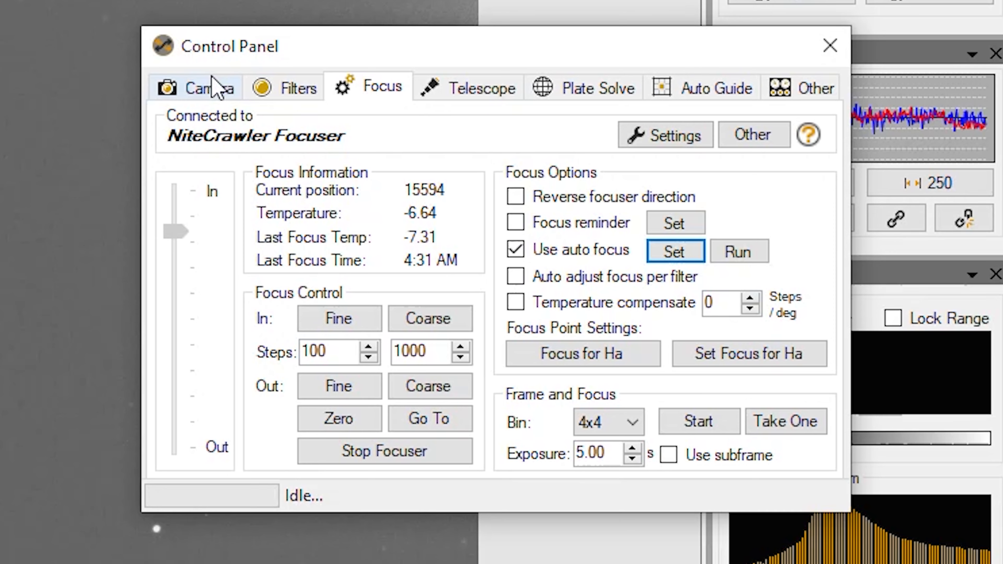
{"action": "left_click", "coordinate": [212, 88]}
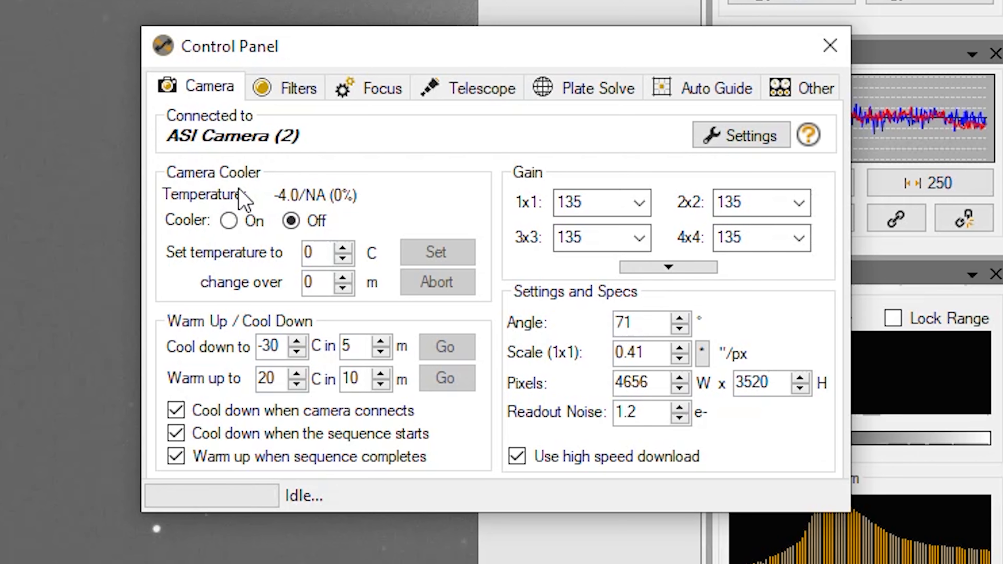
{"action": "mouse_move", "coordinate": [241, 193]}
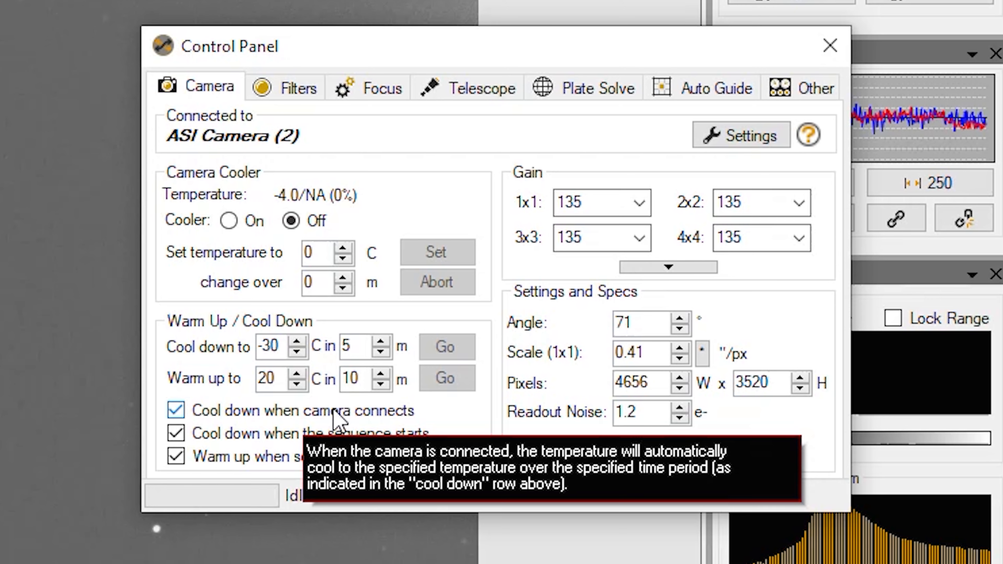
{"action": "mouse_move", "coordinate": [322, 439]}
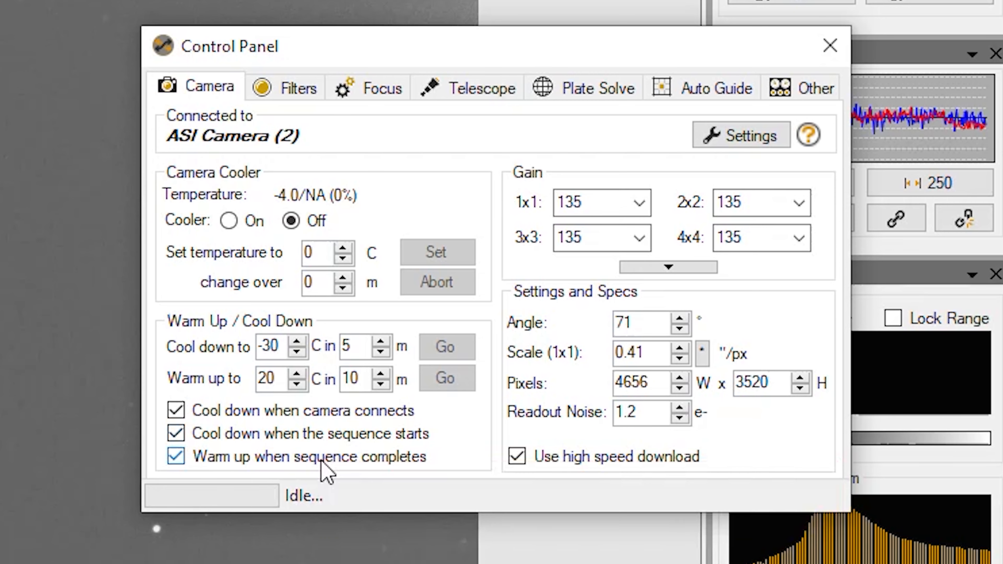
{"action": "mouse_move", "coordinate": [322, 462]}
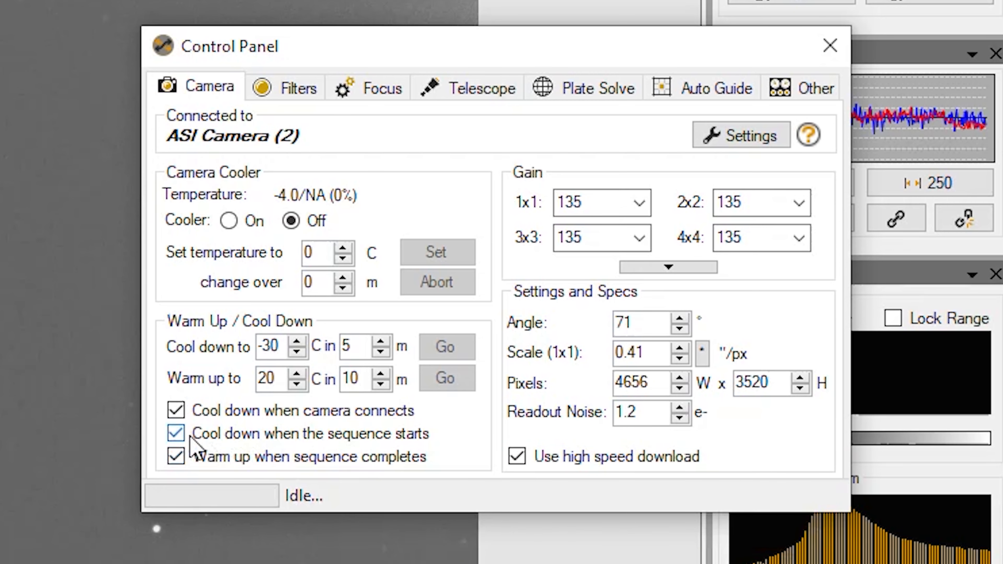
{"action": "mouse_move", "coordinate": [378, 433]}
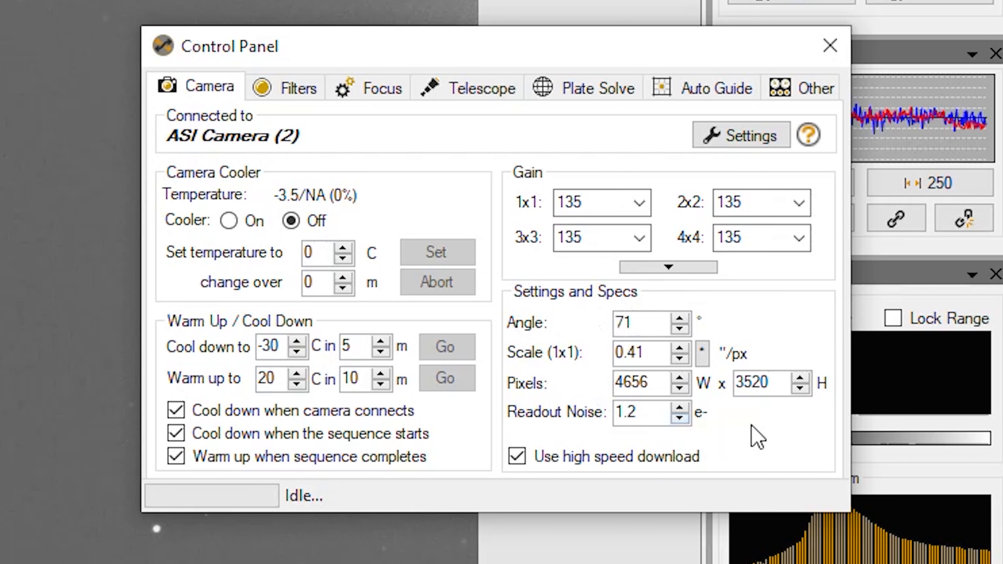
{"action": "mouse_move", "coordinate": [632, 317]}
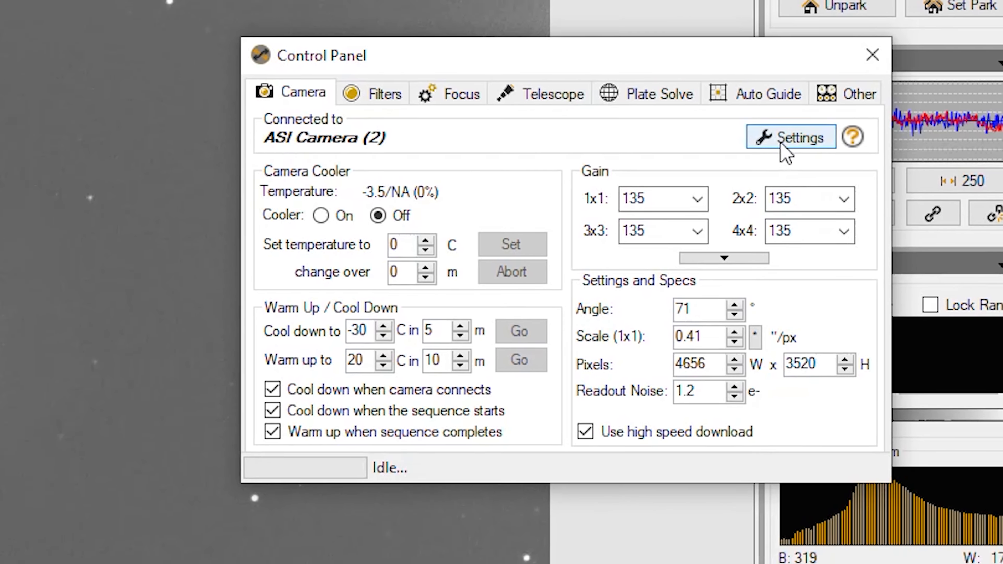
Step: Check the ASI camera driver's preset and gain, plus the camera gain and download time per binning mode
{"action": "left_click", "coordinate": [737, 134]}
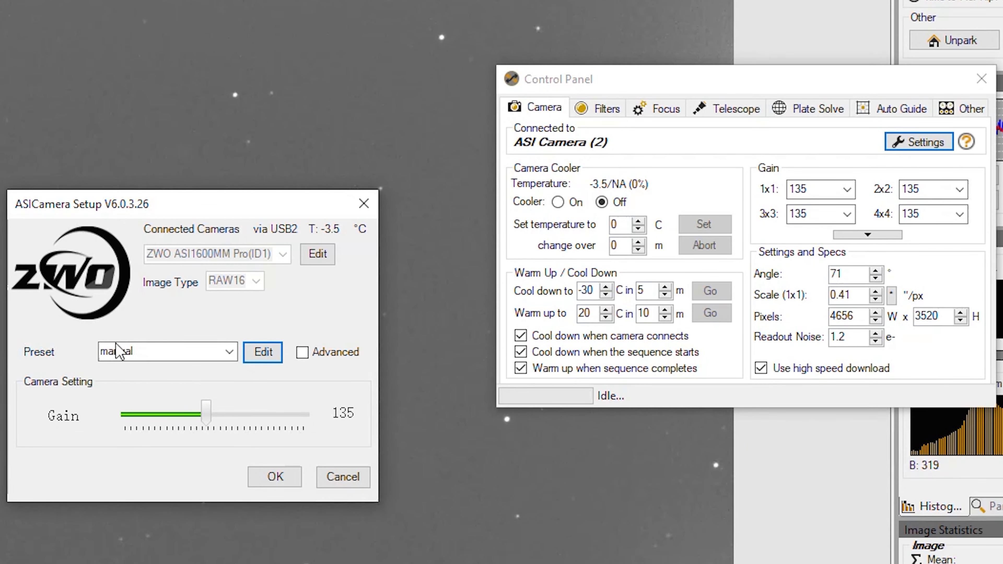
{"action": "left_click", "coordinate": [229, 351]}
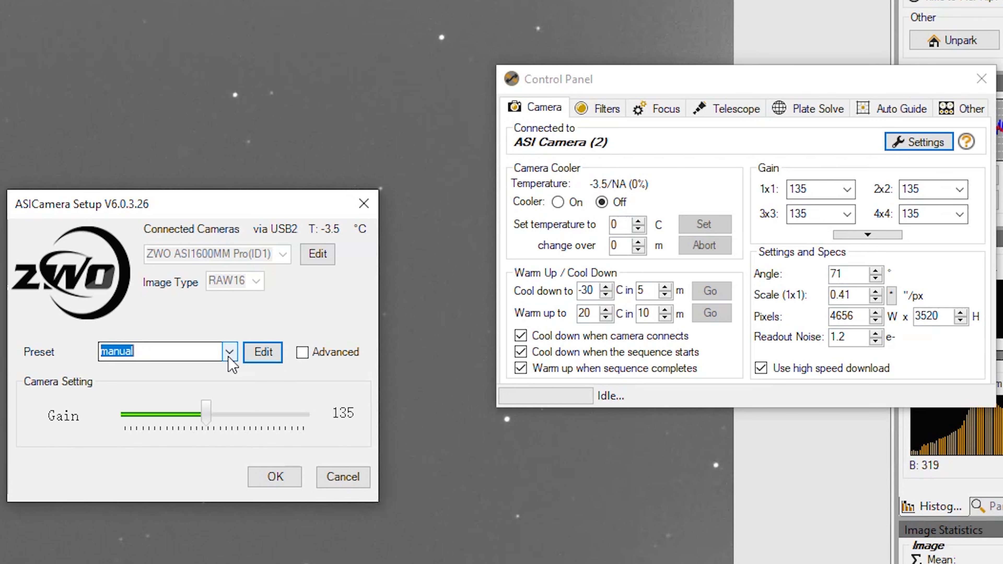
{"action": "left_click", "coordinate": [184, 312]}
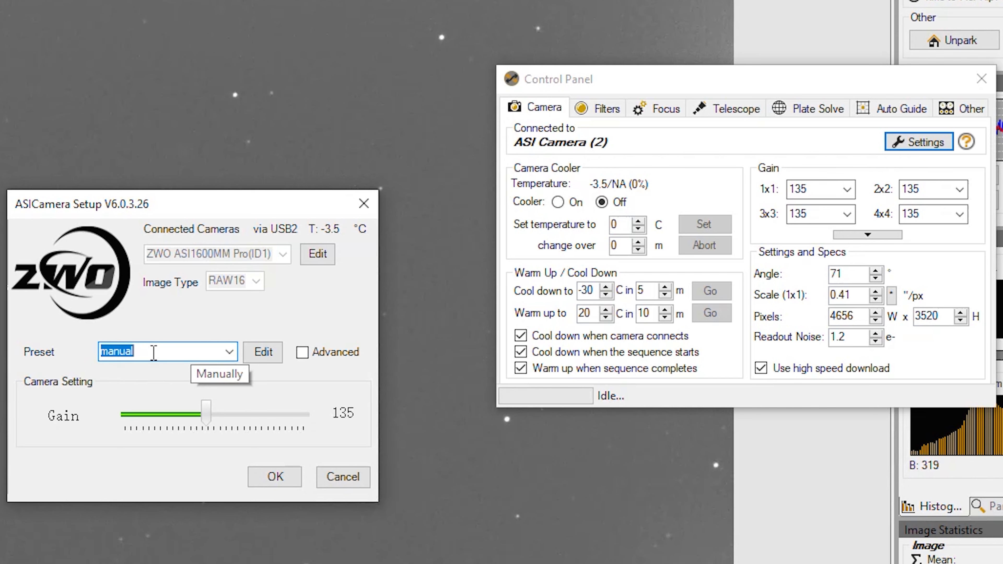
{"action": "left_click", "coordinate": [263, 353]}
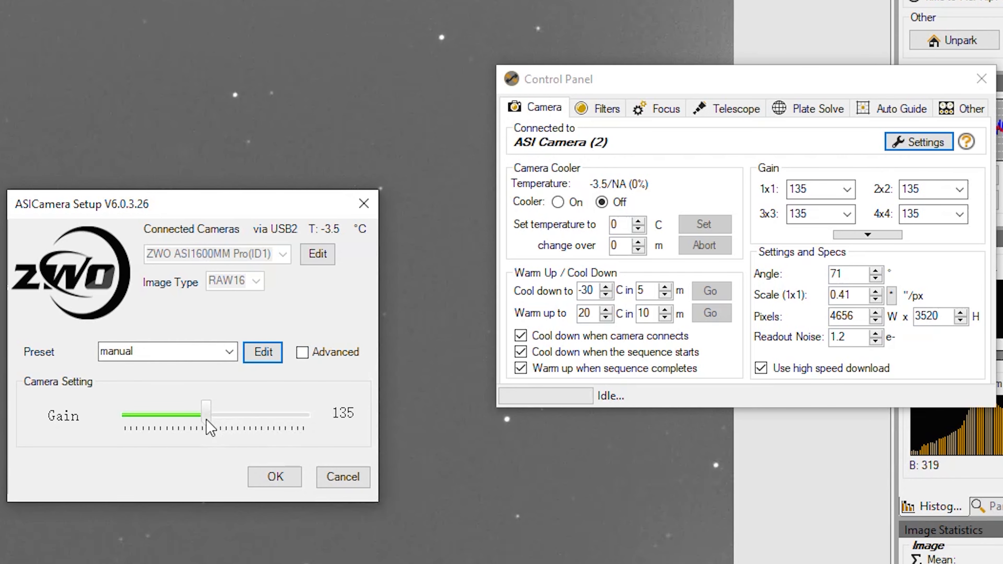
{"action": "mouse_move", "coordinate": [216, 426]}
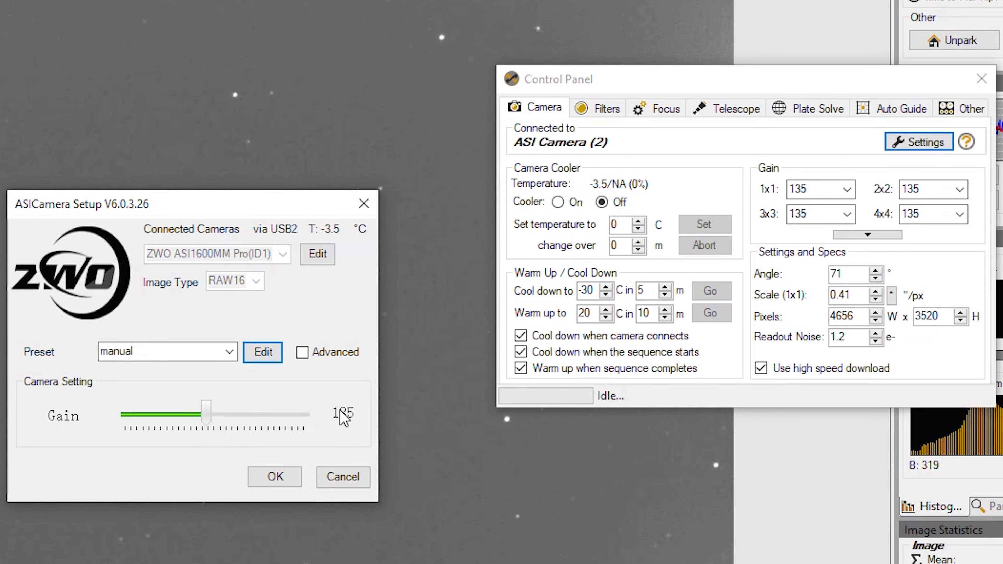
{"action": "left_click", "coordinate": [281, 478]}
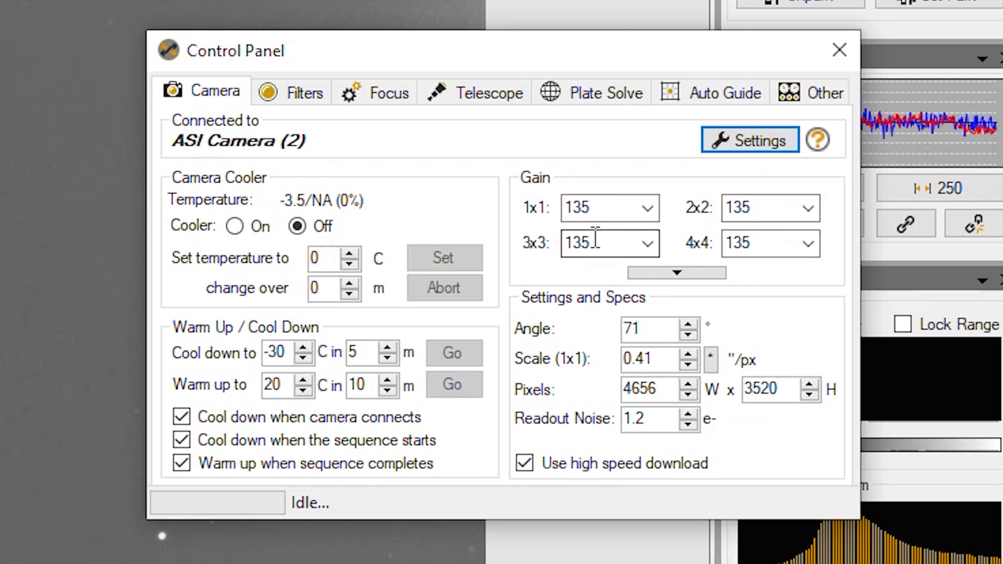
{"action": "left_click", "coordinate": [673, 276]}
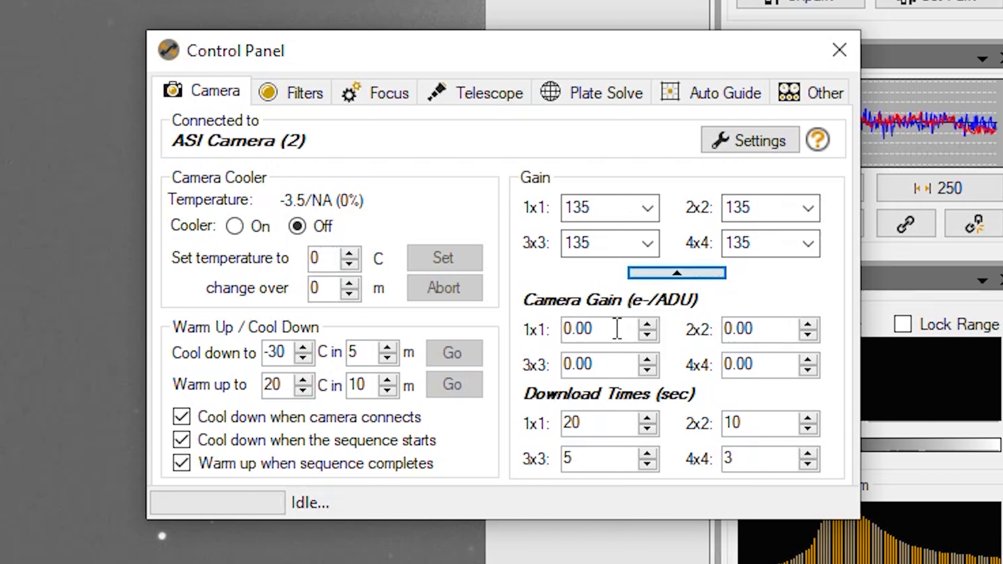
{"action": "left_click", "coordinate": [670, 274]}
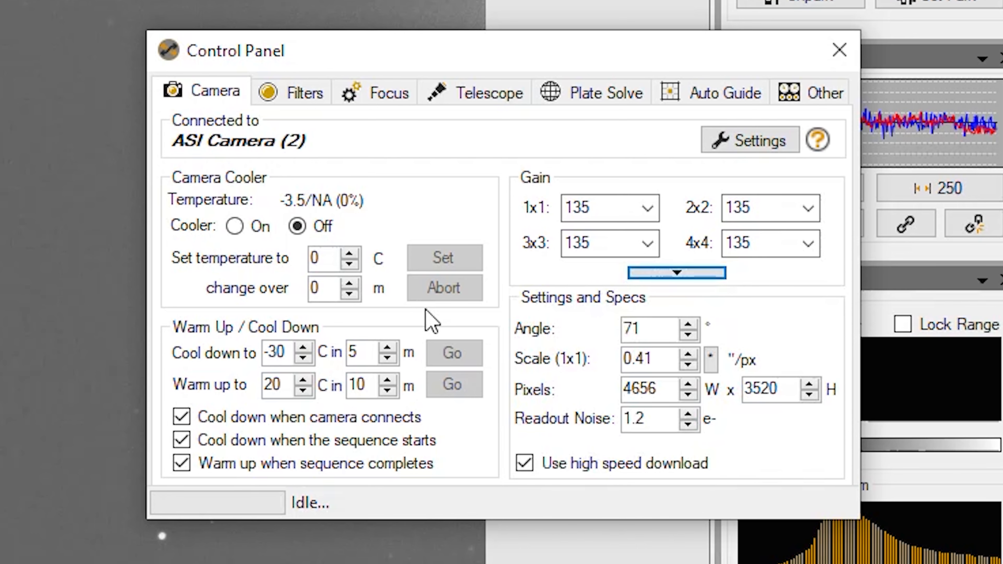
Step: Inspect the ZWO filter wheel's driver setup and the list of selectable filter positions
{"action": "left_click", "coordinate": [305, 94]}
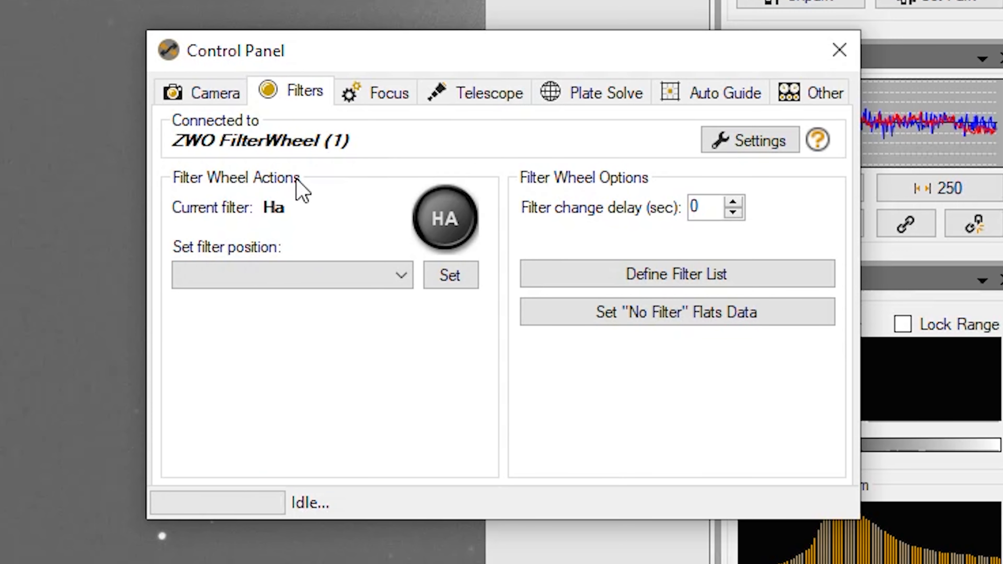
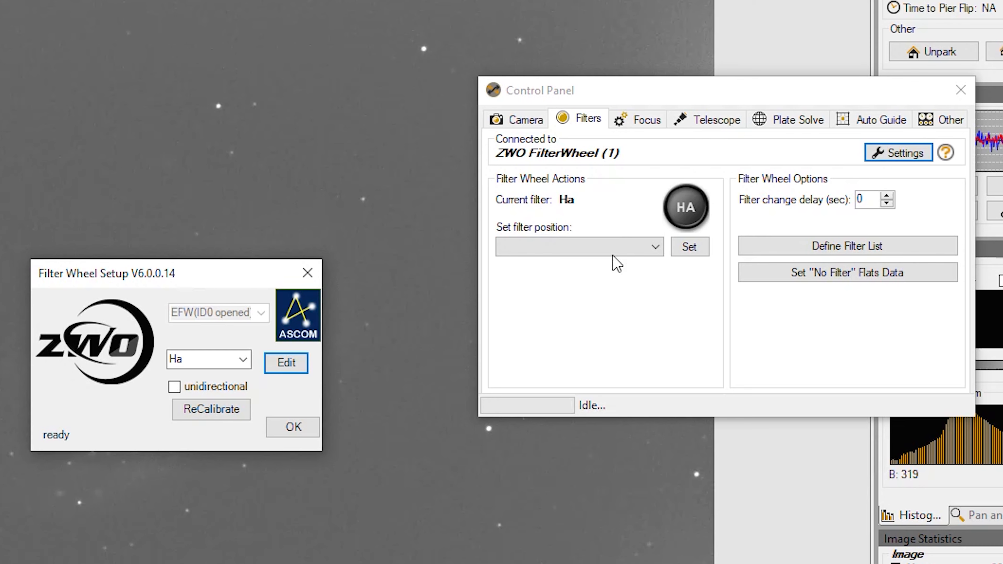
{"action": "left_click", "coordinate": [293, 429]}
{"action": "left_click", "coordinate": [657, 246]}
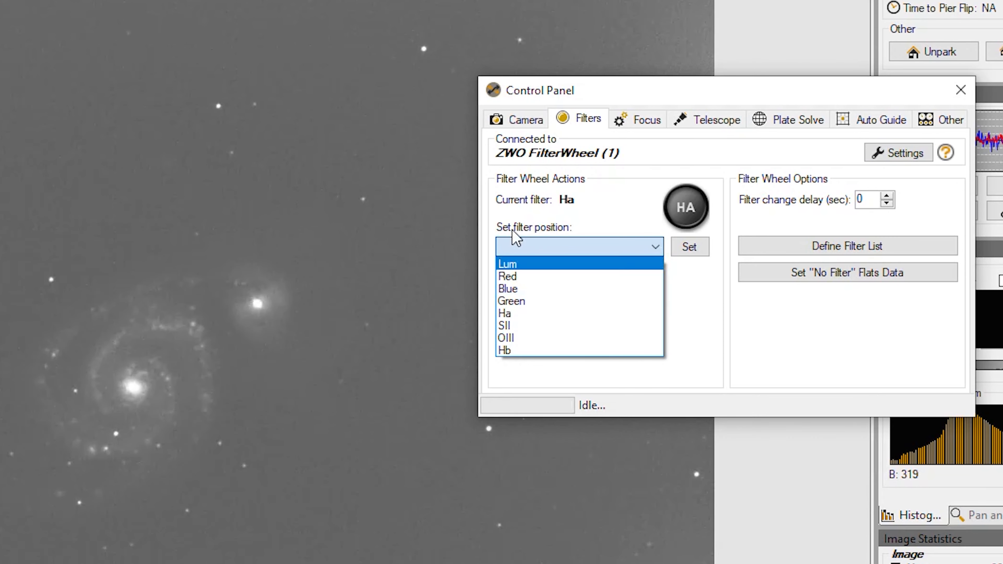
{"action": "left_click", "coordinate": [692, 288]}
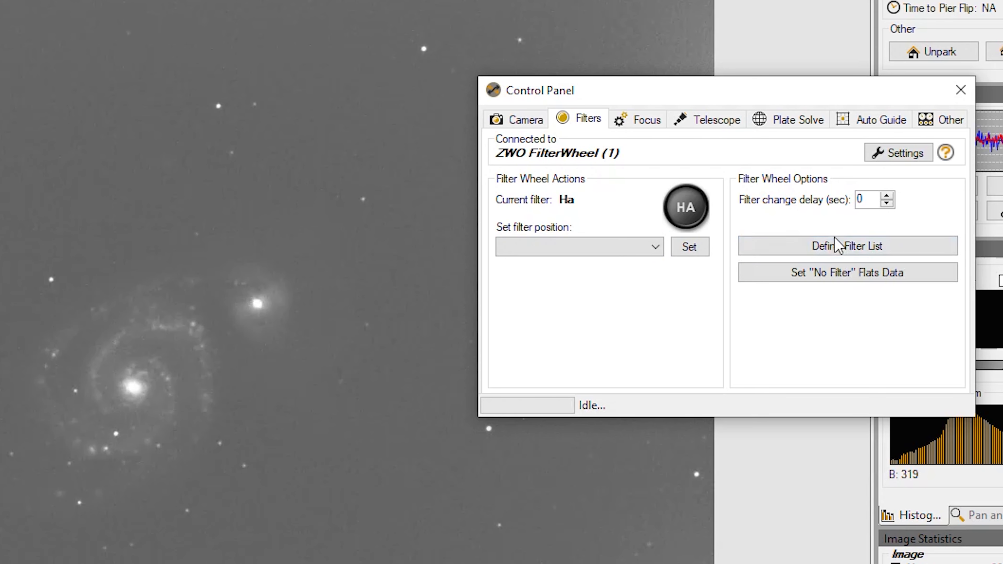
Step: Review the defined filter list, including the focus filter choices for Lum, and accept it
{"action": "left_click", "coordinate": [807, 248]}
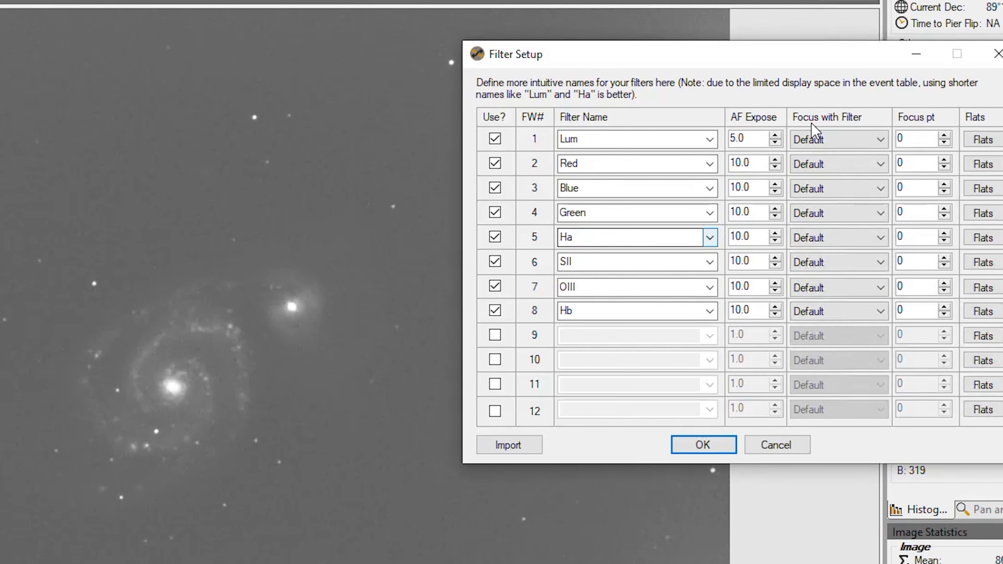
{"action": "left_click_drag", "start_coordinate": [845, 75], "coordinate": [303, 94]}
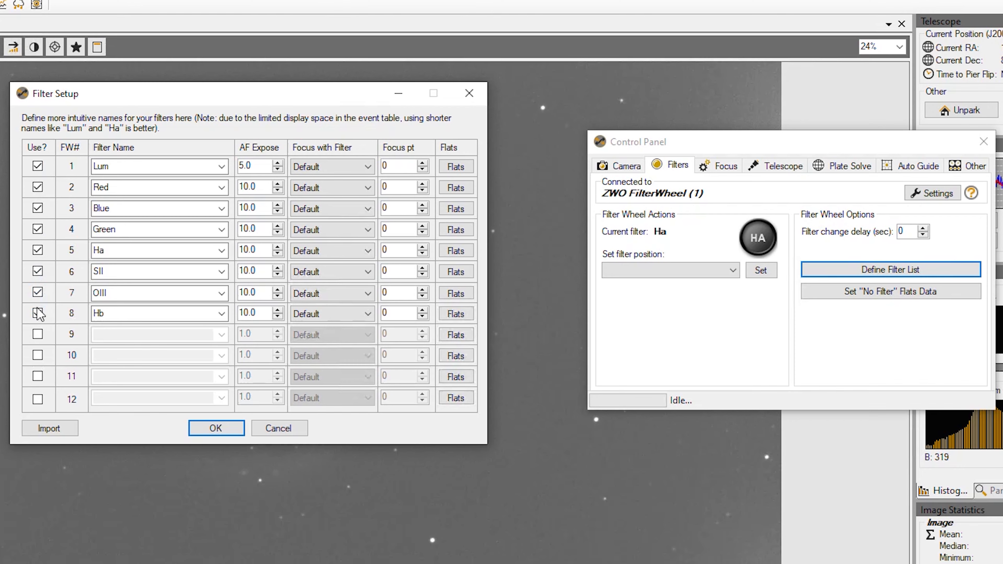
{"action": "left_click", "coordinate": [364, 168]}
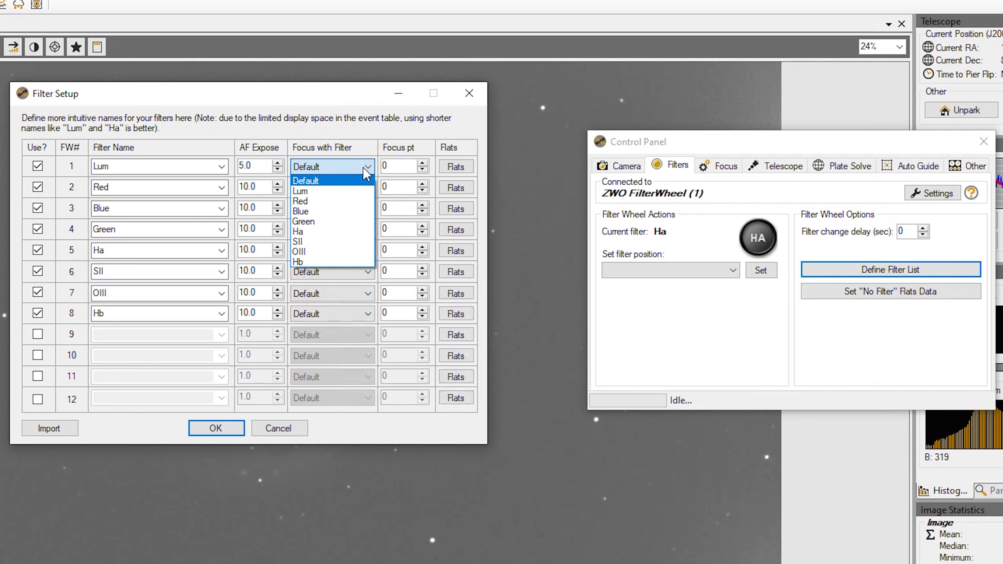
{"action": "left_click", "coordinate": [366, 175]}
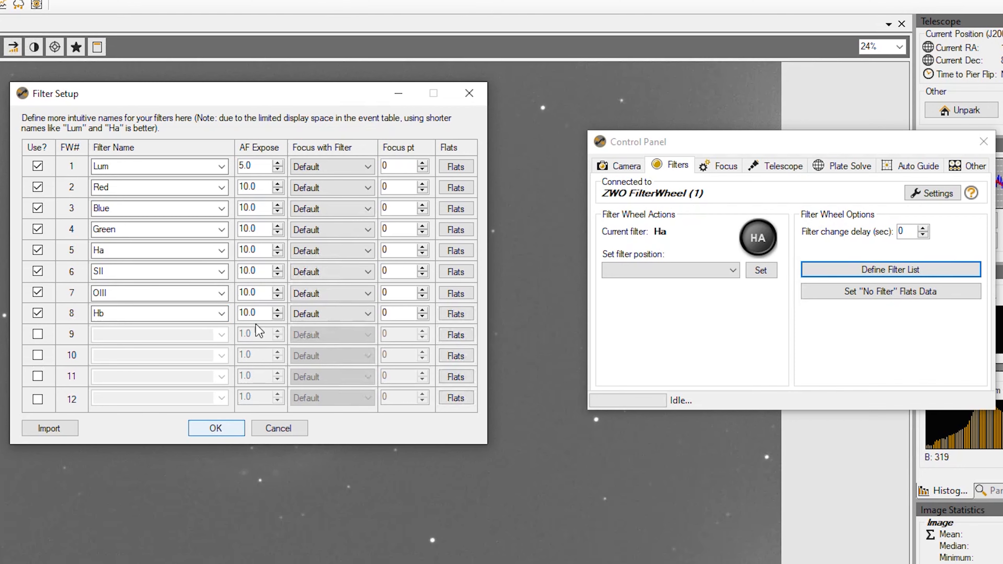
{"action": "left_click", "coordinate": [216, 428]}
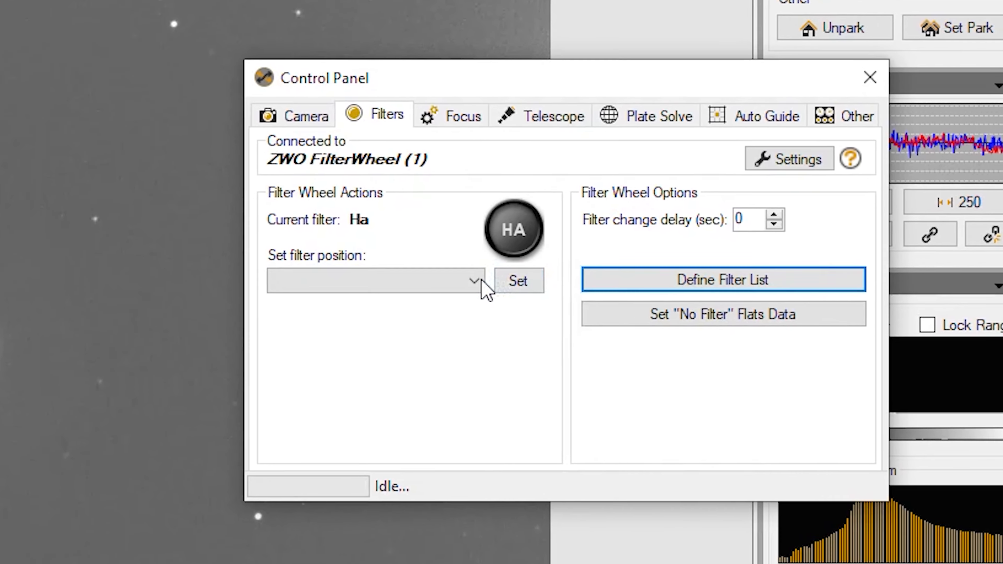
Step: Move the filter wheel to the Lum filter position
{"action": "left_click", "coordinate": [734, 271]}
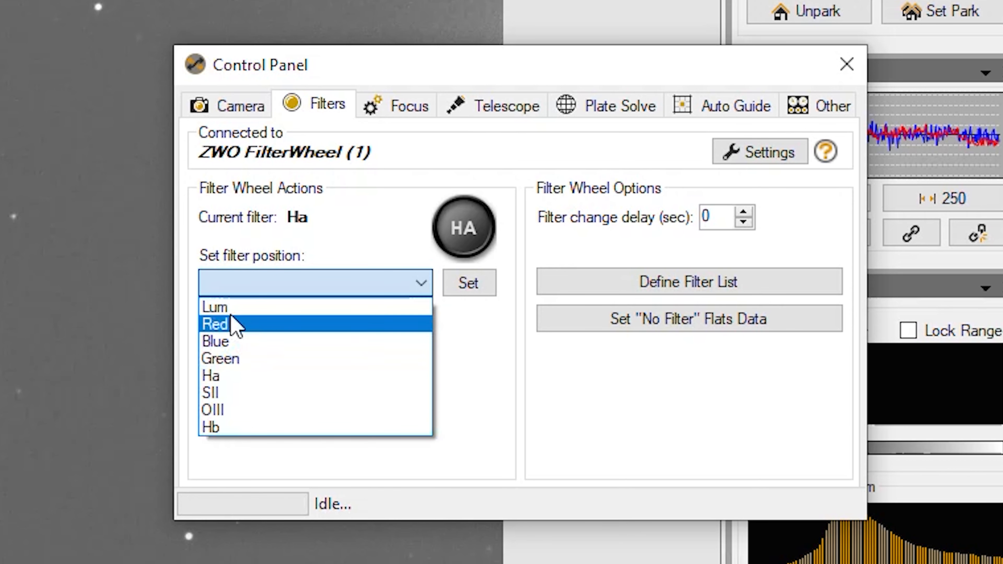
{"action": "left_click", "coordinate": [250, 308]}
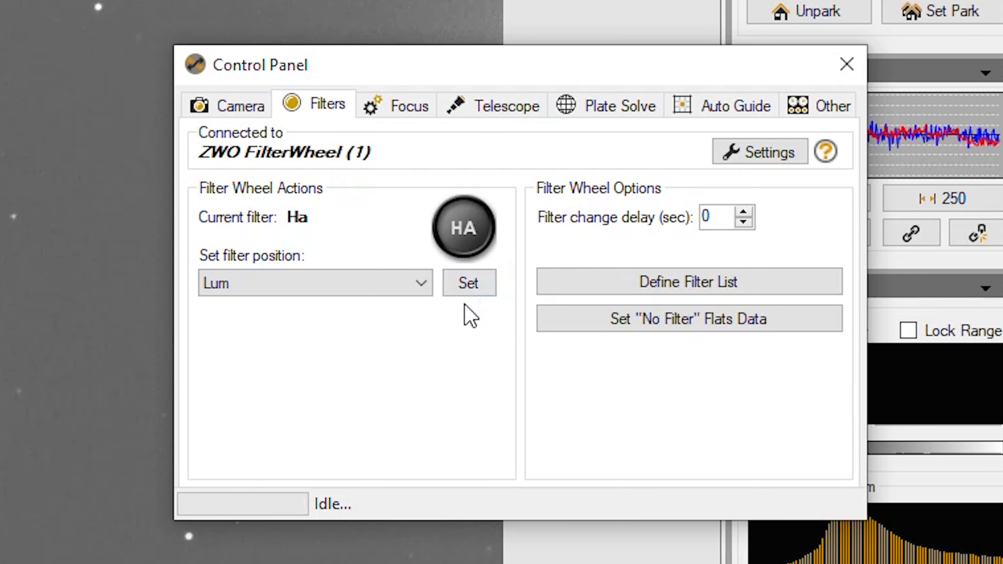
{"action": "left_click", "coordinate": [470, 285]}
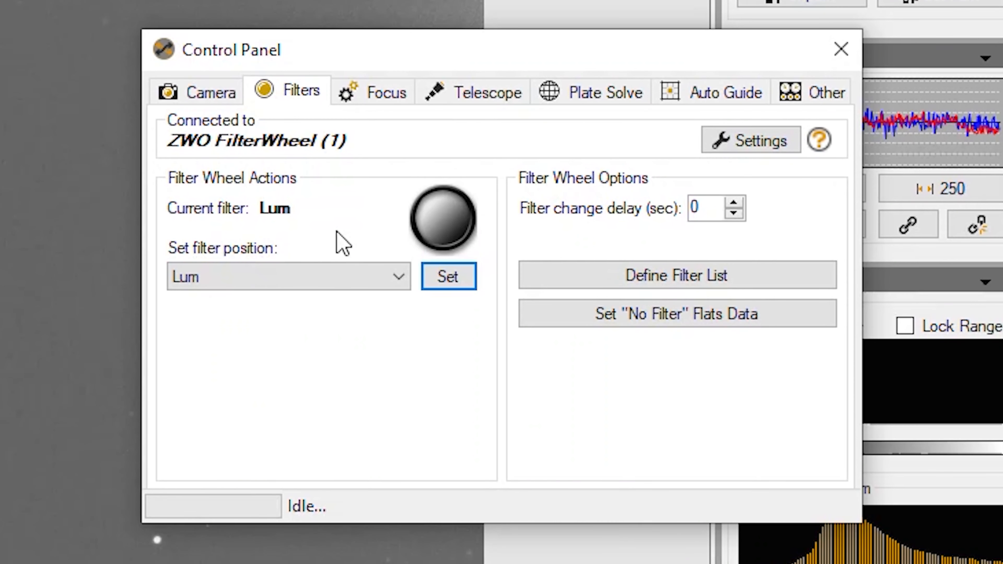
Step: Review the NiteCrawler focuser's driver setup without changes, and check its backlash compensation and other focuser properties
{"action": "left_click", "coordinate": [370, 95]}
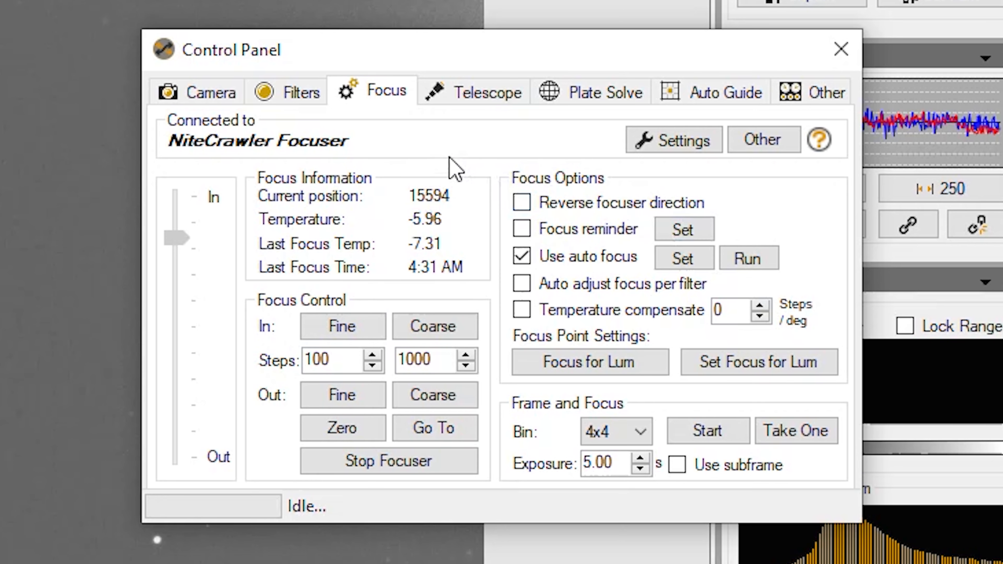
{"action": "left_click", "coordinate": [667, 138]}
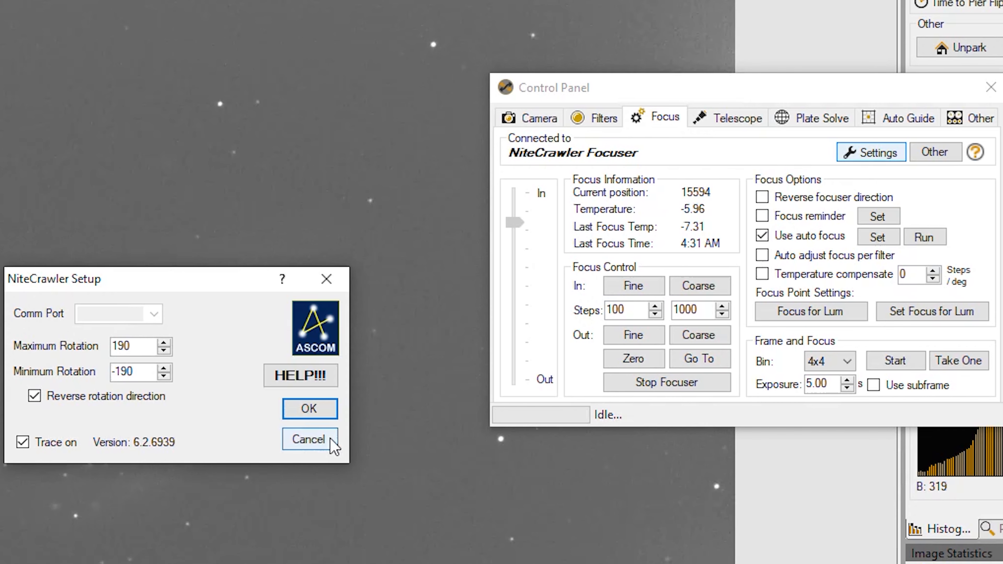
{"action": "left_click", "coordinate": [308, 442]}
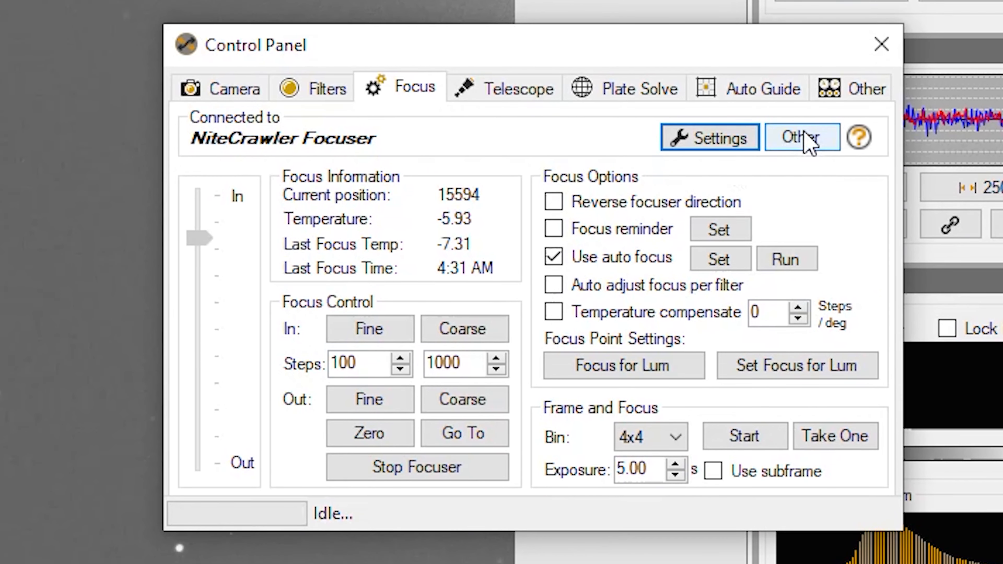
{"action": "left_click", "coordinate": [804, 139]}
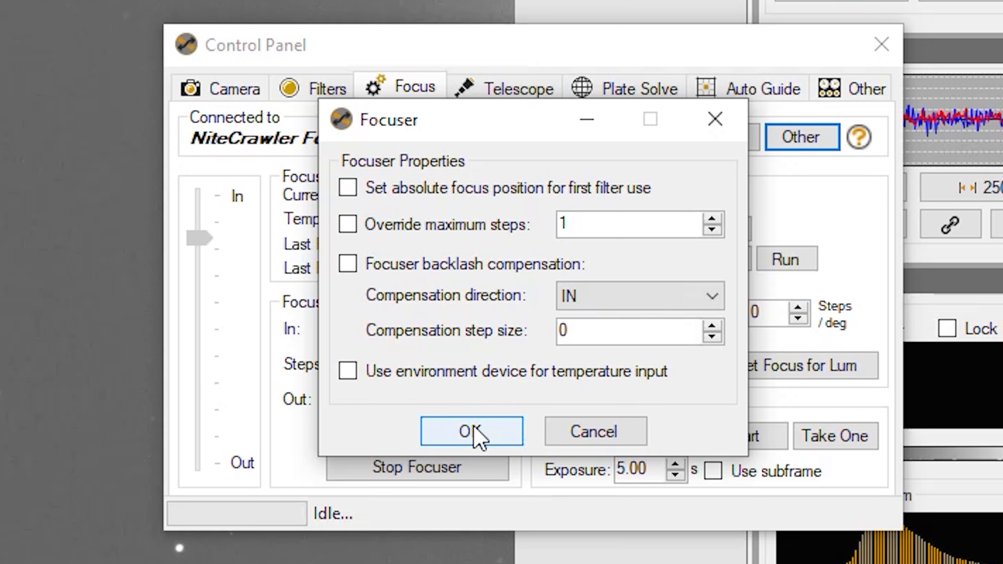
{"action": "left_click", "coordinate": [462, 434]}
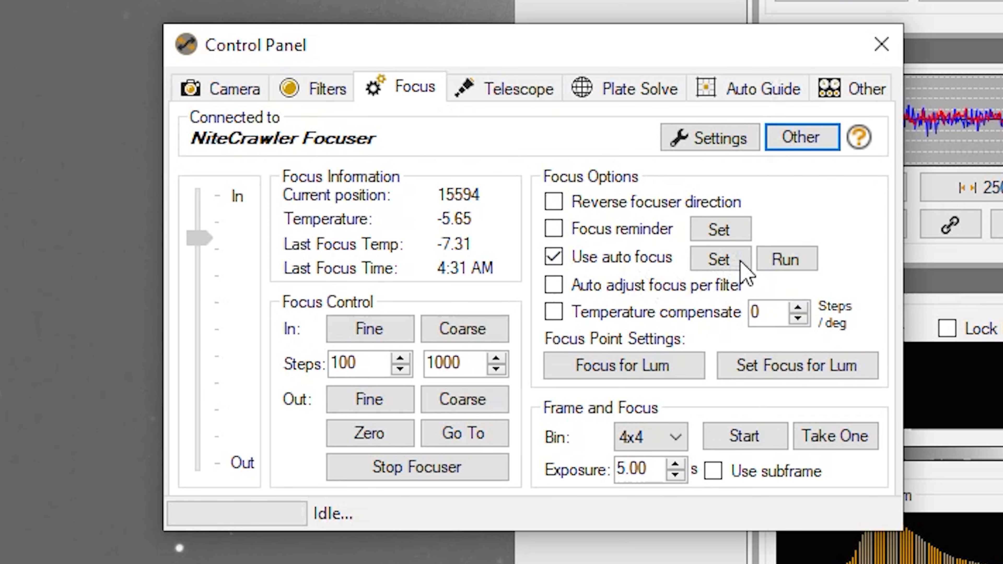
Step: Review the auto focus frequency triggers and enable auto focus on filter change
{"action": "left_click", "coordinate": [720, 259]}
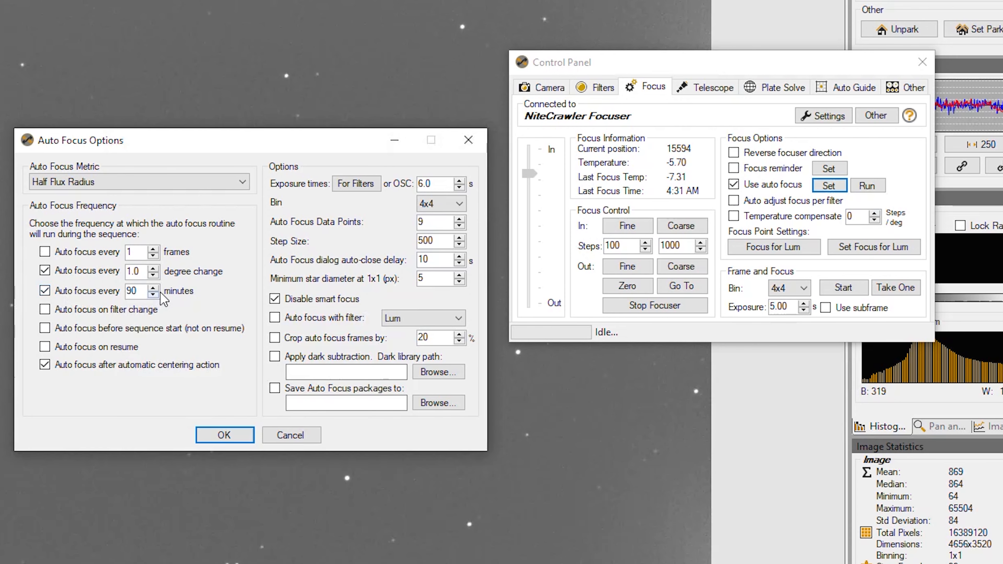
{"action": "mouse_move", "coordinate": [169, 294]}
{"action": "mouse_move", "coordinate": [105, 375]}
{"action": "mouse_move", "coordinate": [74, 353]}
{"action": "mouse_move", "coordinate": [110, 356]}
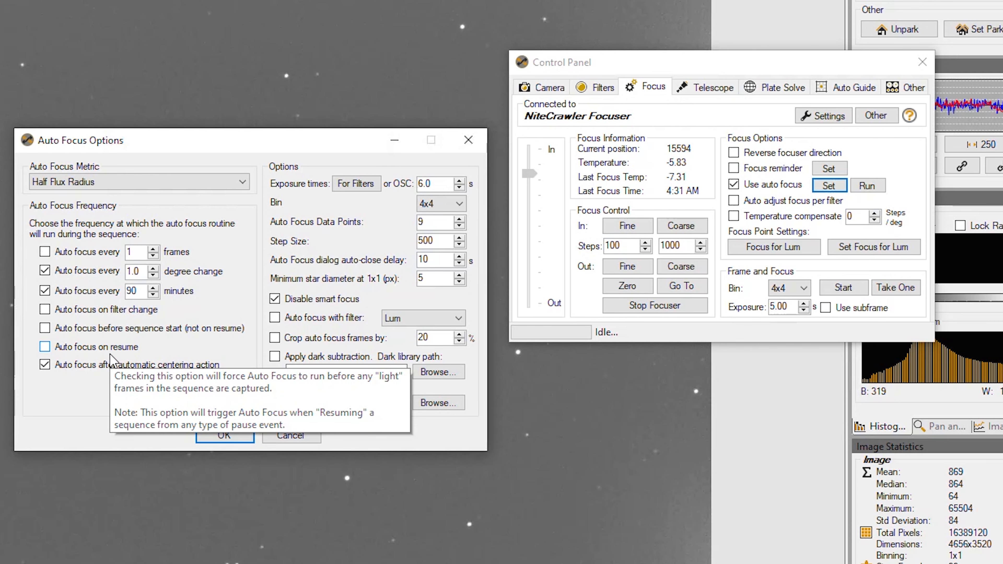
{"action": "mouse_move", "coordinate": [107, 332]}
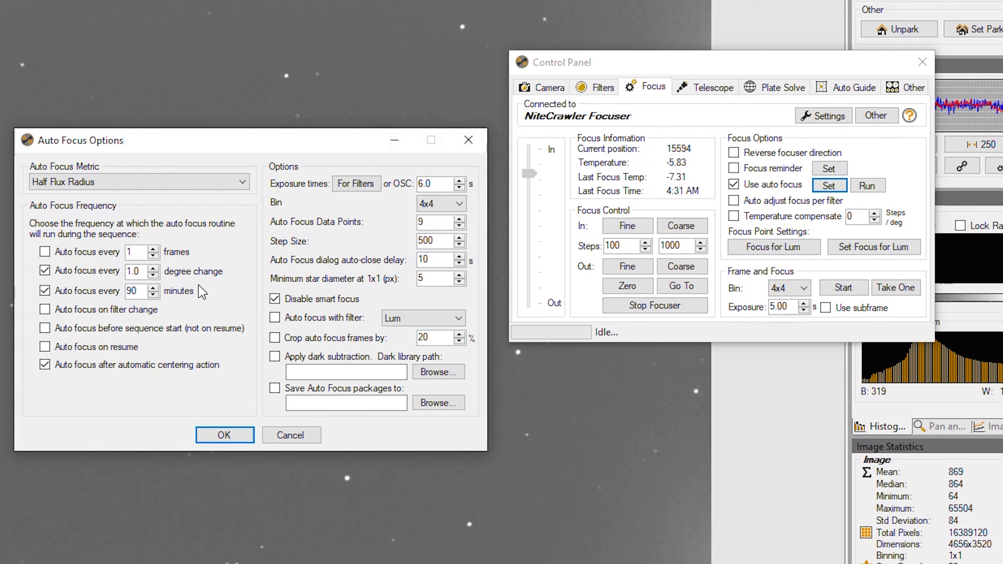
{"action": "mouse_move", "coordinate": [139, 348]}
{"action": "mouse_move", "coordinate": [91, 314]}
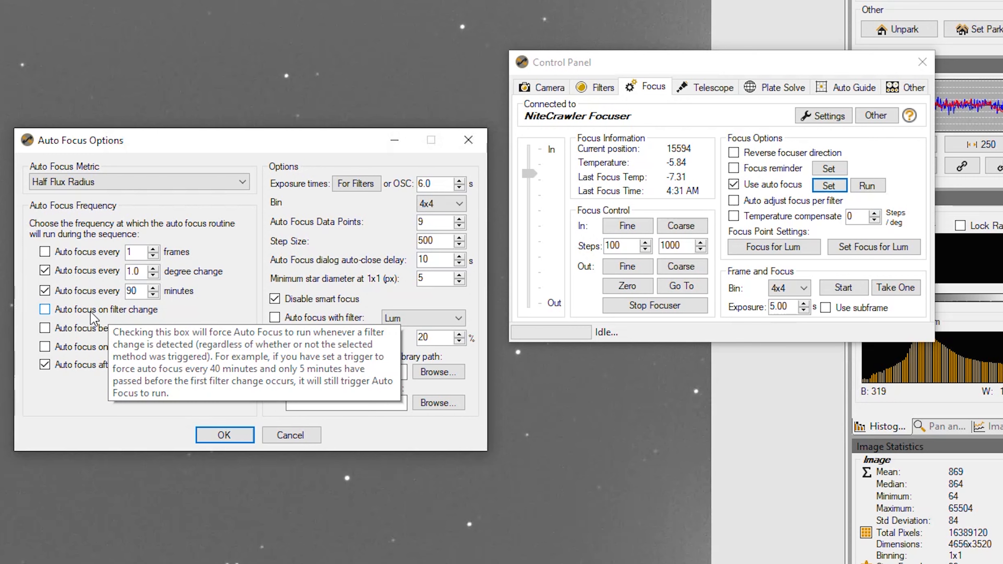
{"action": "left_click", "coordinate": [47, 310]}
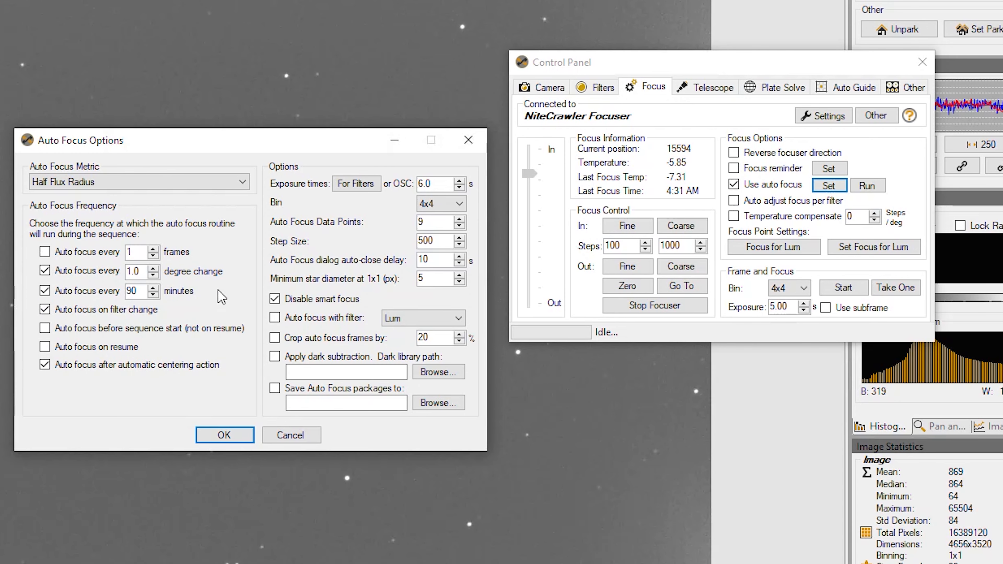
Step: Check the auto focus exposure time defined for each filter and accept the filter setup
{"action": "left_click", "coordinate": [358, 185]}
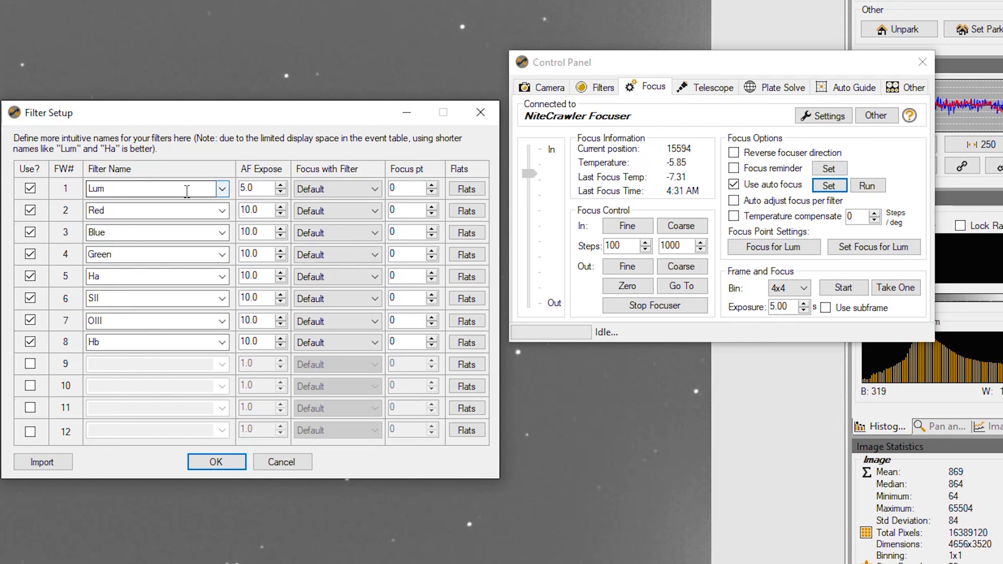
{"action": "mouse_move", "coordinate": [263, 189]}
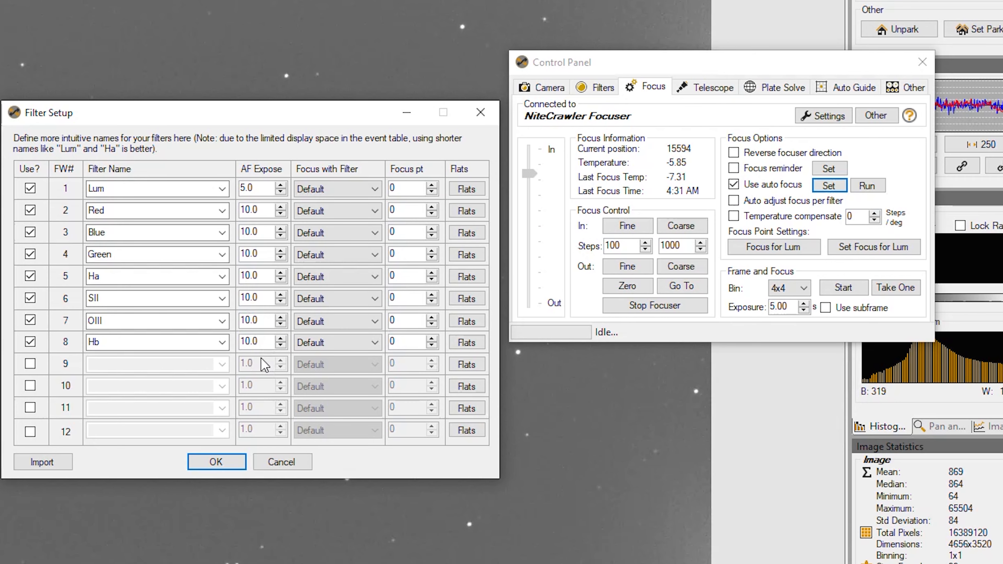
{"action": "left_click", "coordinate": [216, 463]}
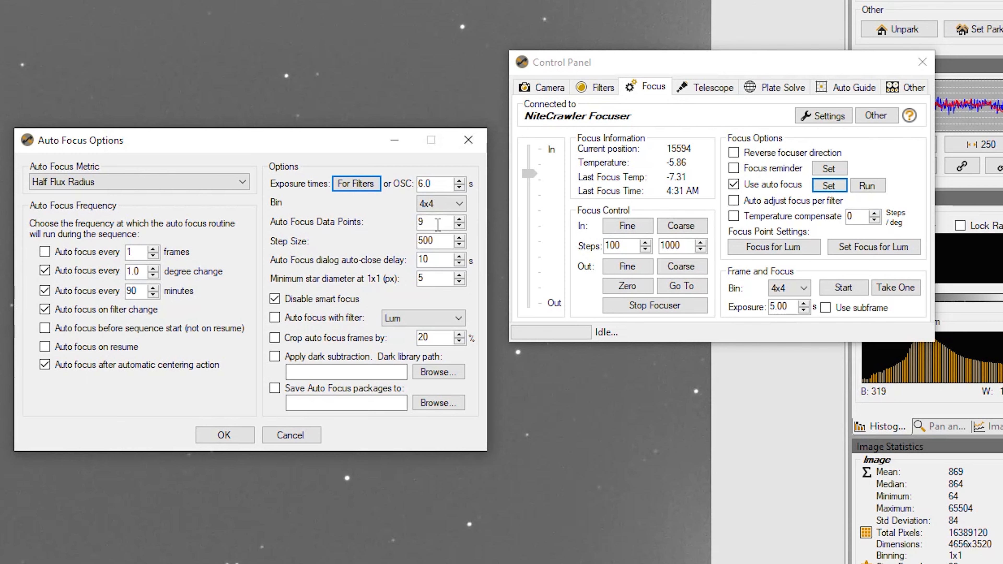
Step: Examine the auto focus data points, step size and minimum star diameter, including the explanation of step size
{"action": "mouse_move", "coordinate": [437, 226]}
{"action": "double_click", "coordinate": [446, 240]}
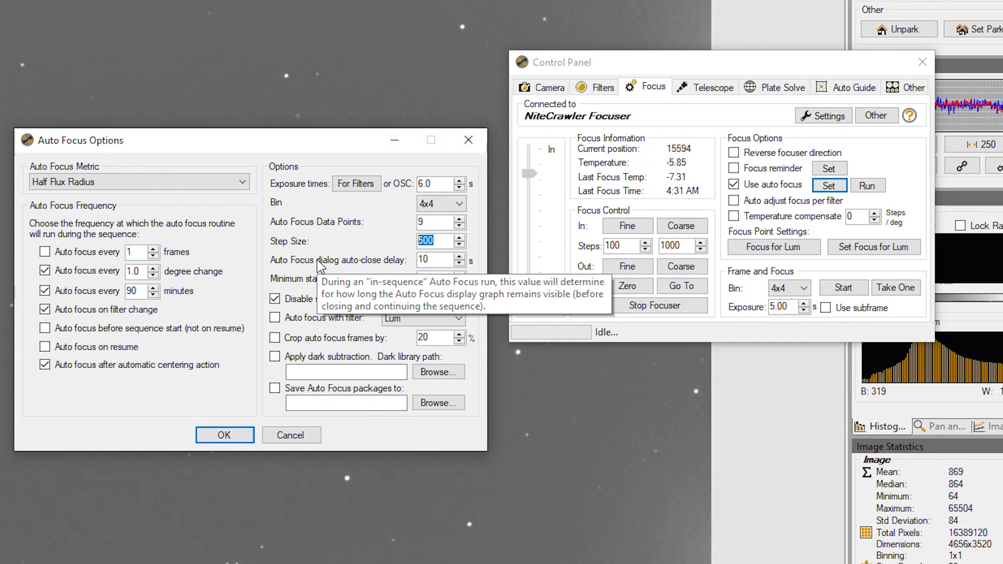
{"action": "key", "text": "shift+Tab"}
{"action": "mouse_move", "coordinate": [366, 288]}
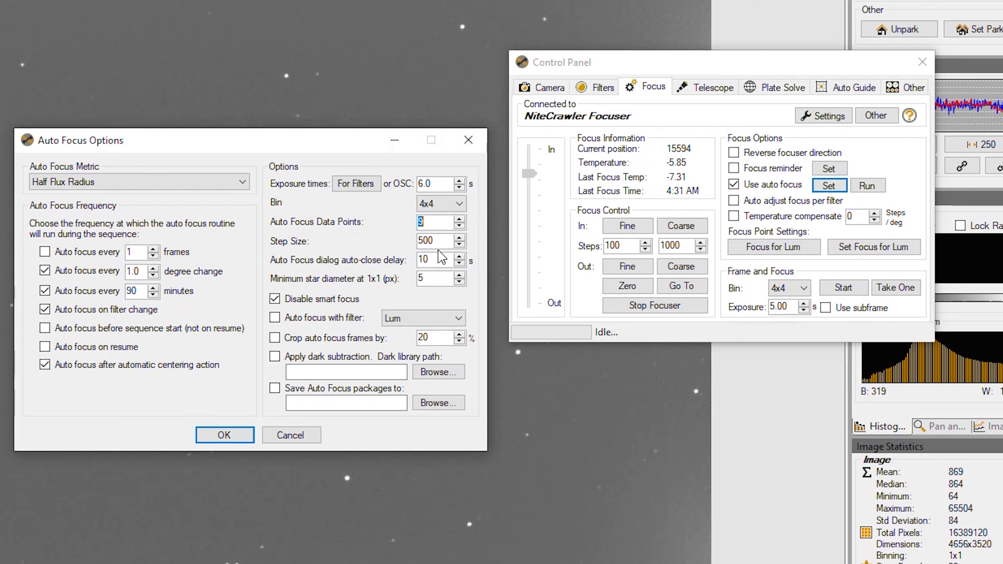
{"action": "left_click", "coordinate": [442, 282]}
{"action": "mouse_move", "coordinate": [376, 265]}
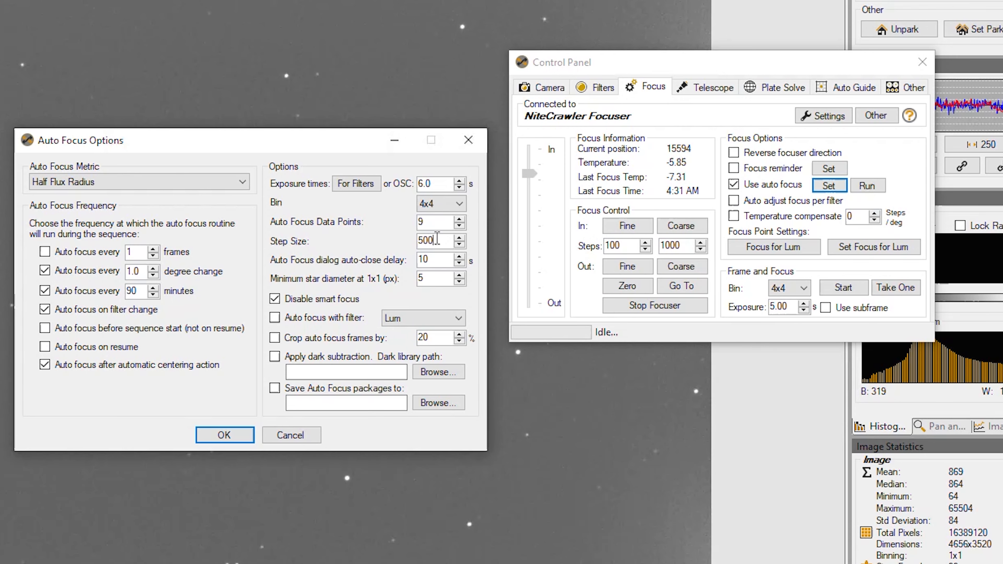
{"action": "double_click", "coordinate": [441, 245]}
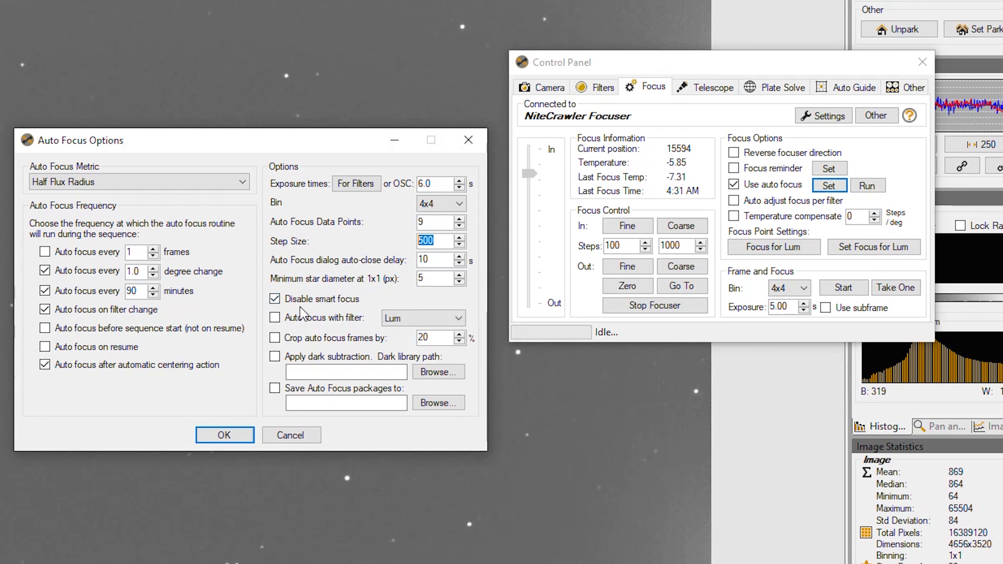
{"action": "mouse_move", "coordinate": [372, 331]}
{"action": "double_click", "coordinate": [446, 241]}
{"action": "left_click", "coordinate": [437, 240]}
{"action": "left_click_drag", "start_coordinate": [437, 239], "coordinate": [363, 246]}
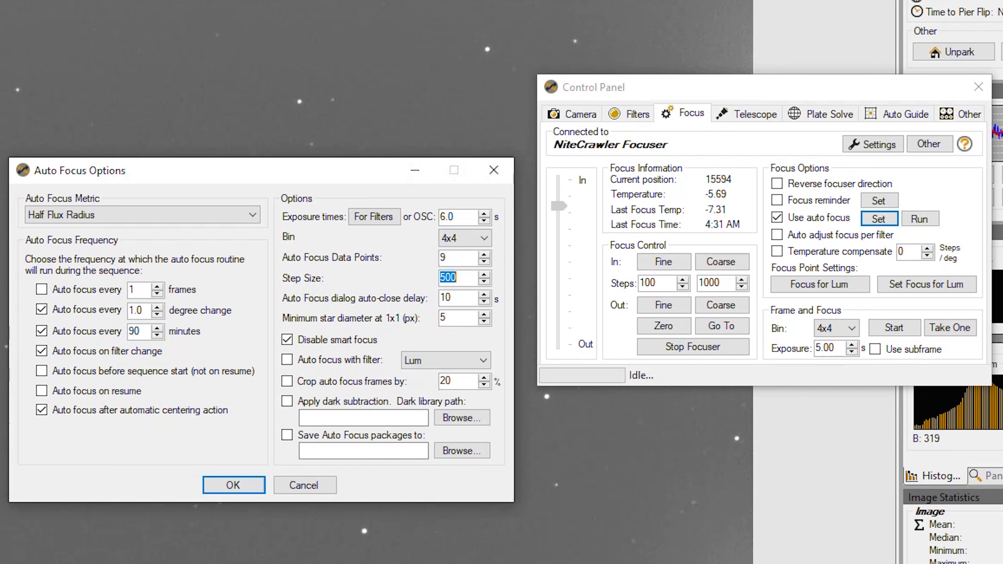
{"action": "mouse_move", "coordinate": [471, 279]}
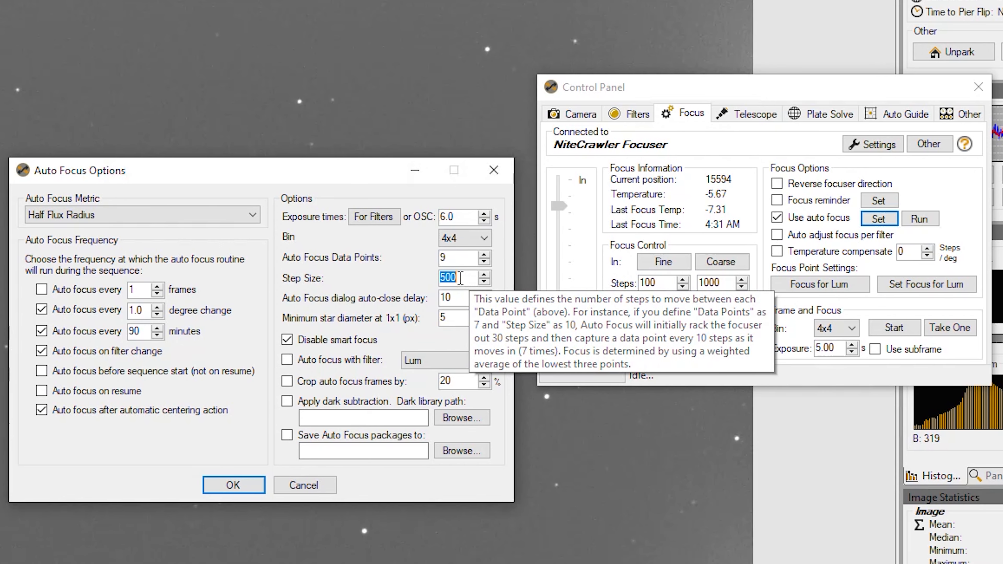
{"action": "mouse_move", "coordinate": [378, 300]}
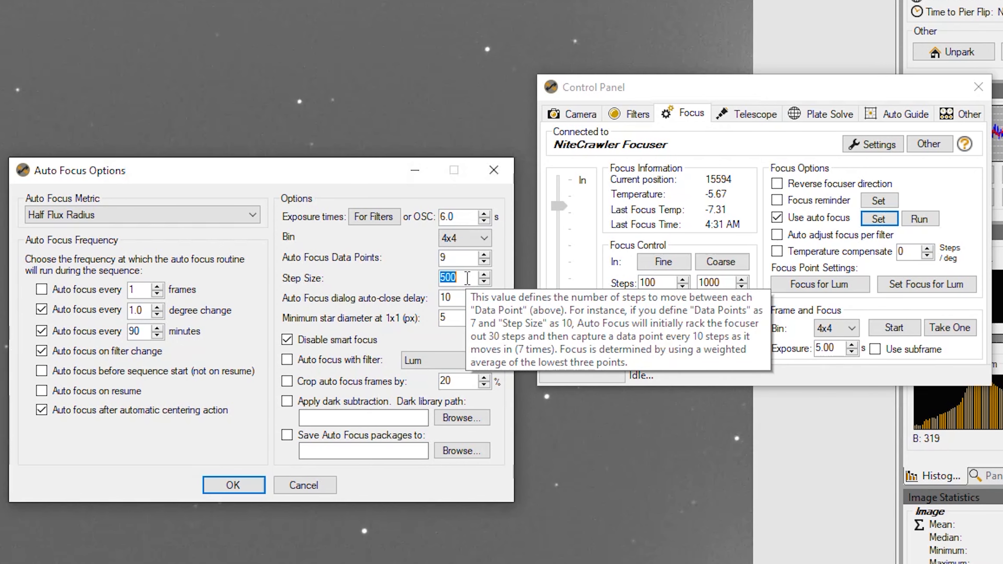
Step: Set the Auto Focus dialog auto-close delay to 5 seconds, check the minimum star diameter and accept the auto focus options
{"action": "mouse_move", "coordinate": [483, 300]}
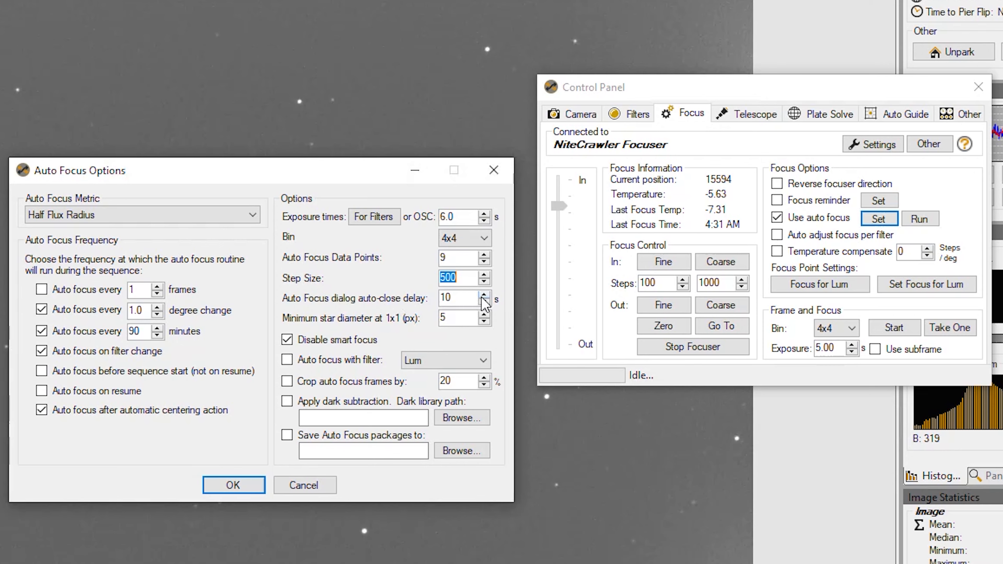
{"action": "left_click", "coordinate": [482, 298]}
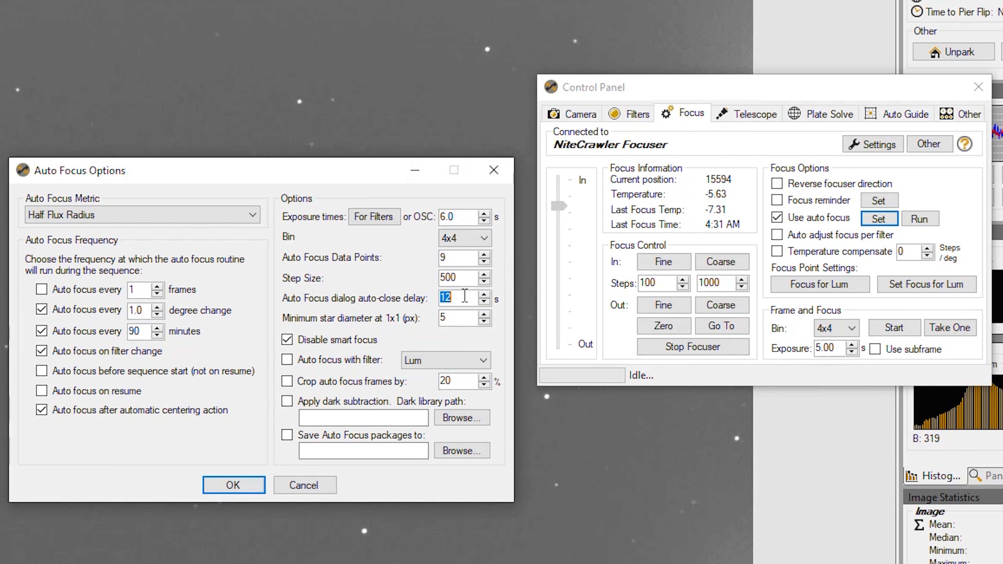
{"action": "type", "text": "5"}
{"action": "mouse_move", "coordinate": [462, 323]}
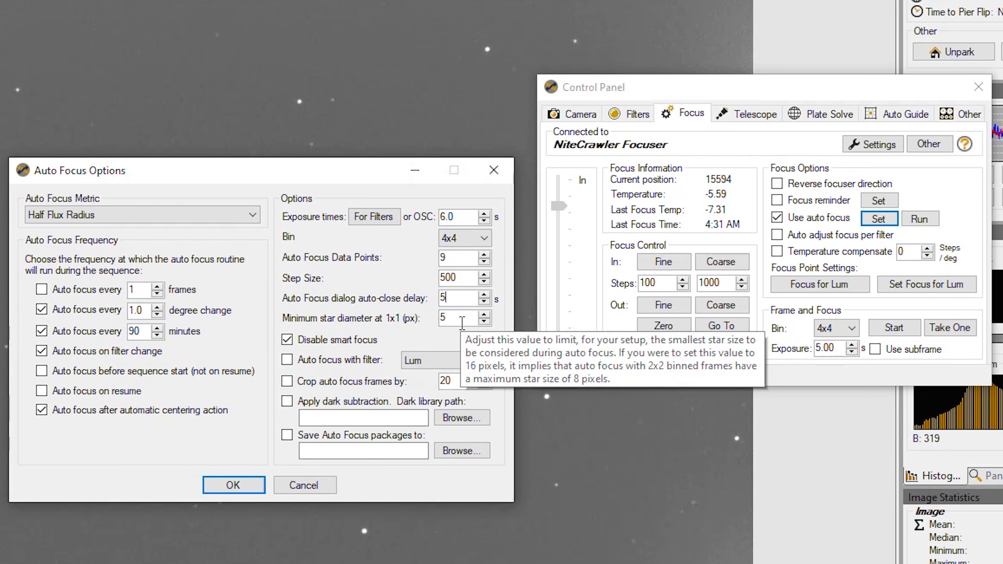
{"action": "key", "text": "Tab"}
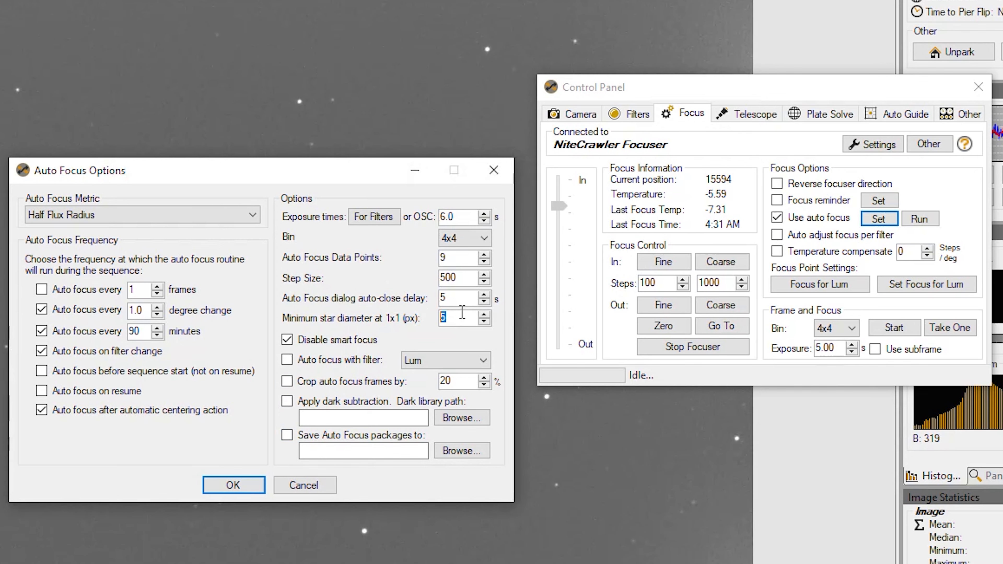
{"action": "mouse_move", "coordinate": [322, 343]}
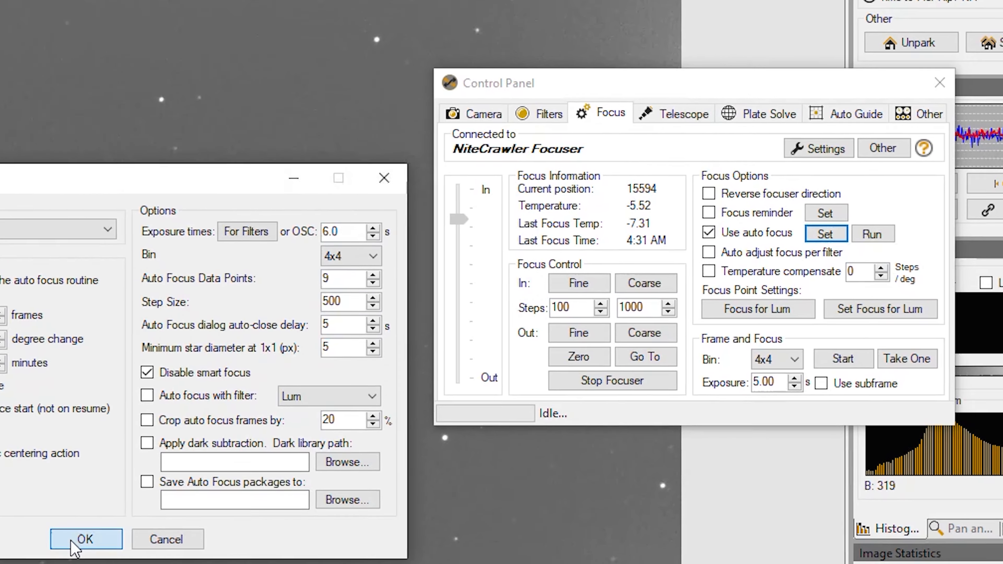
{"action": "left_click", "coordinate": [224, 490]}
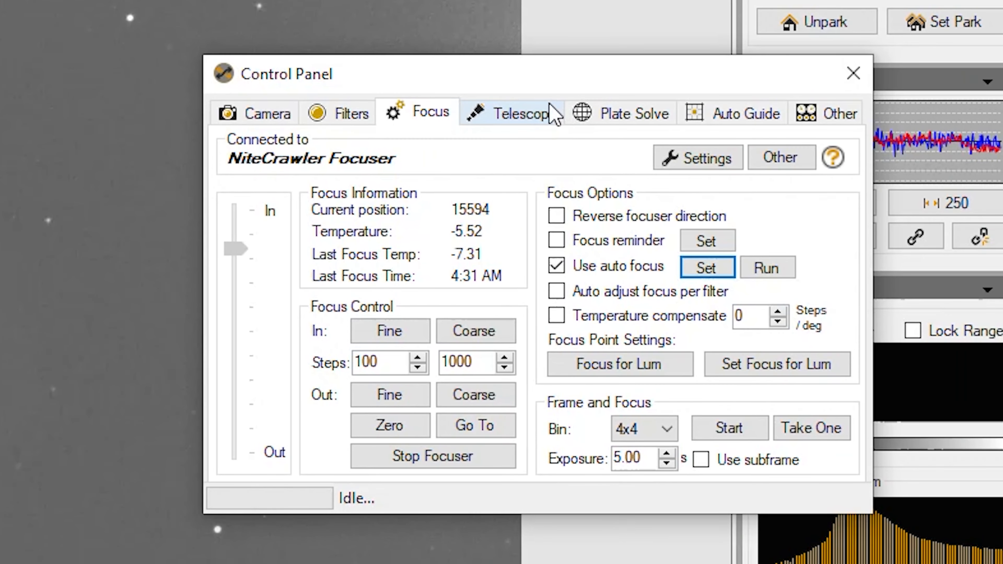
Step: Review the telescope's auto meridian flip options and check the Celestron telescope driver's settings
{"action": "left_click", "coordinate": [577, 115]}
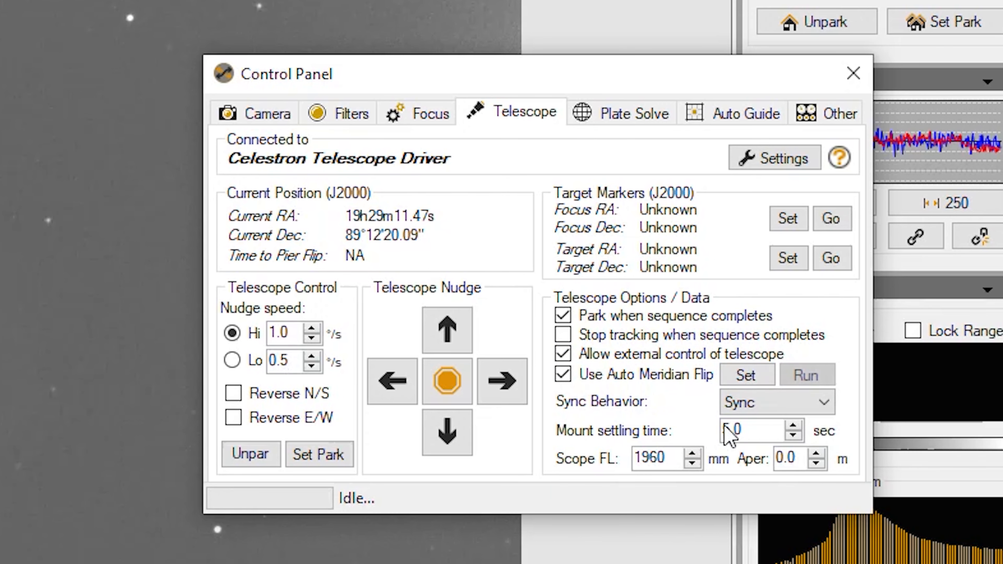
{"action": "left_click", "coordinate": [736, 377]}
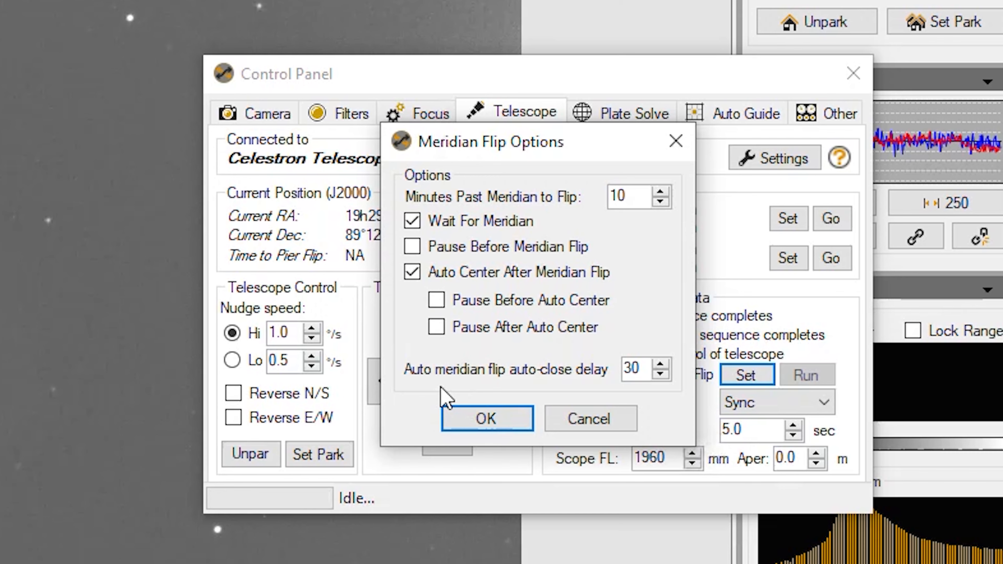
{"action": "left_click", "coordinate": [487, 419]}
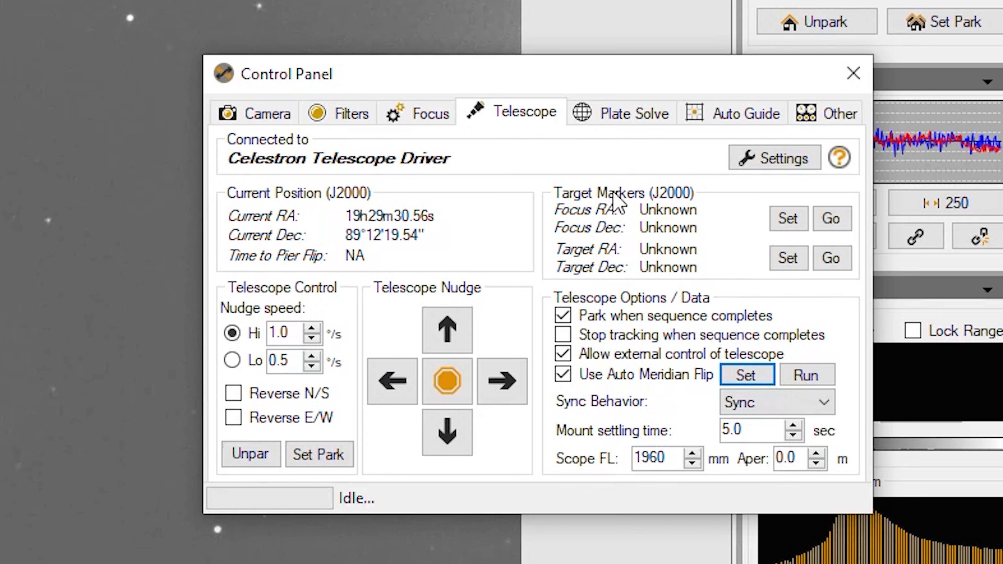
{"action": "left_click", "coordinate": [764, 163]}
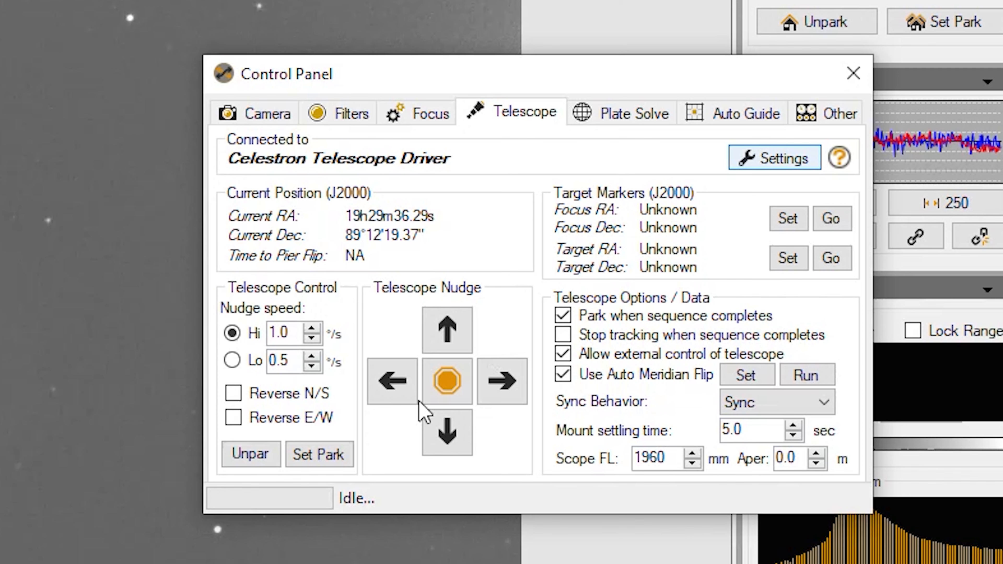
{"action": "left_click", "coordinate": [775, 158]}
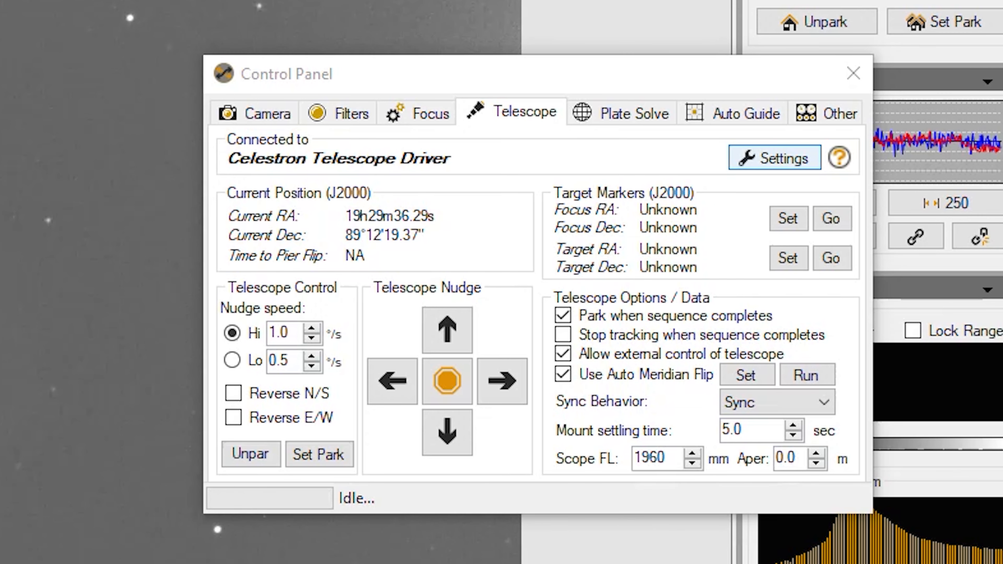
{"action": "left_click", "coordinate": [21, 498]}
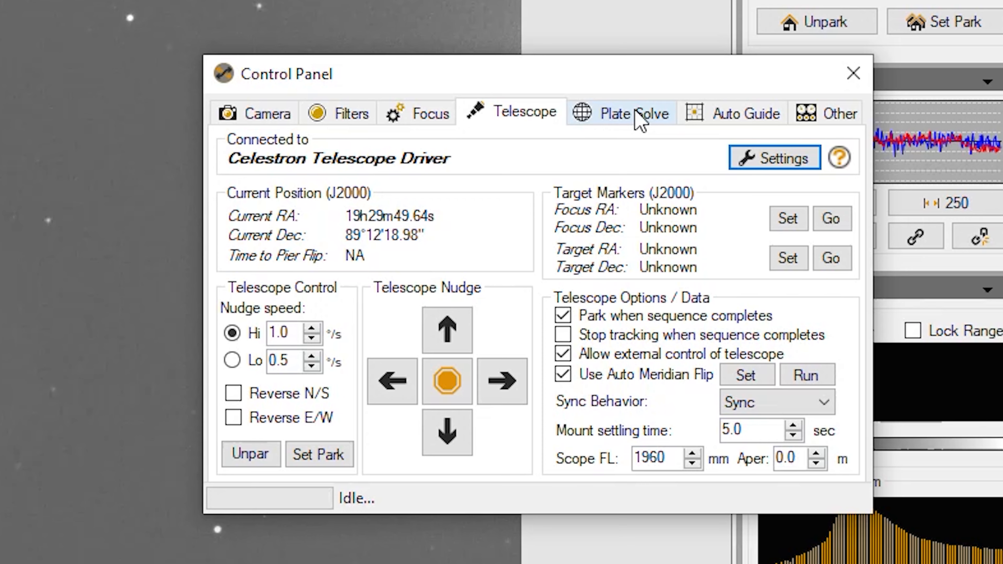
Step: Review the PlateSolve2 settings and the scope centering options for plate solving
{"action": "left_click", "coordinate": [642, 115]}
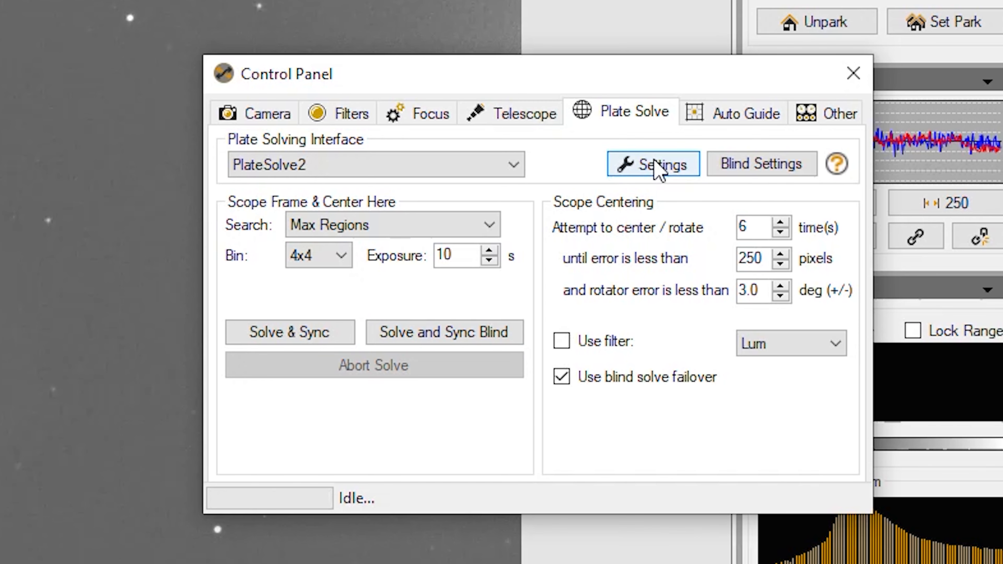
{"action": "left_click", "coordinate": [665, 164]}
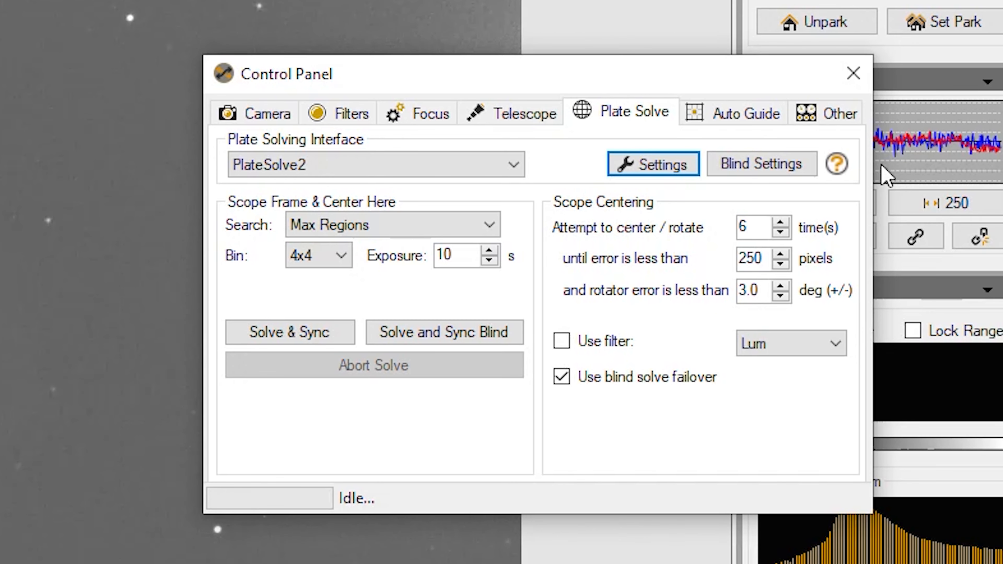
{"action": "mouse_move", "coordinate": [565, 355]}
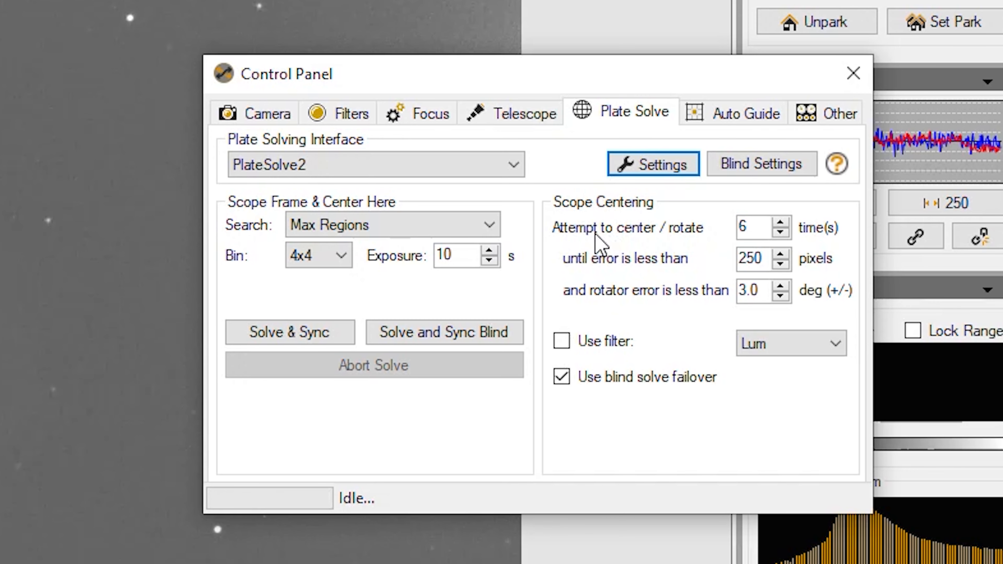
Step: Review the scope centering limits and the PHD2 auto guiding page's dithering, settling and other options
{"action": "mouse_move", "coordinate": [671, 234]}
{"action": "mouse_move", "coordinate": [758, 294]}
{"action": "left_click", "coordinate": [747, 126]}
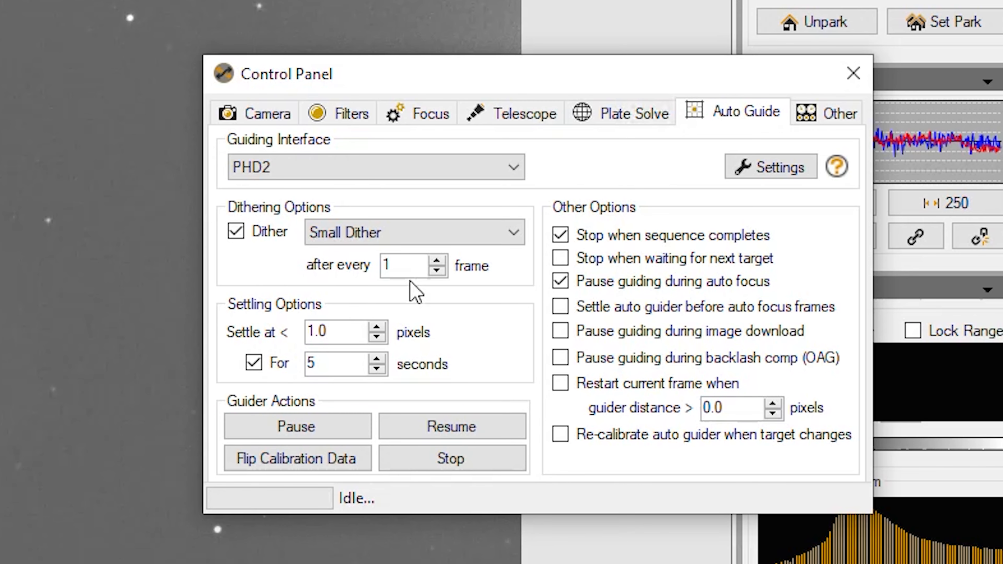
{"action": "left_click", "coordinate": [254, 360]}
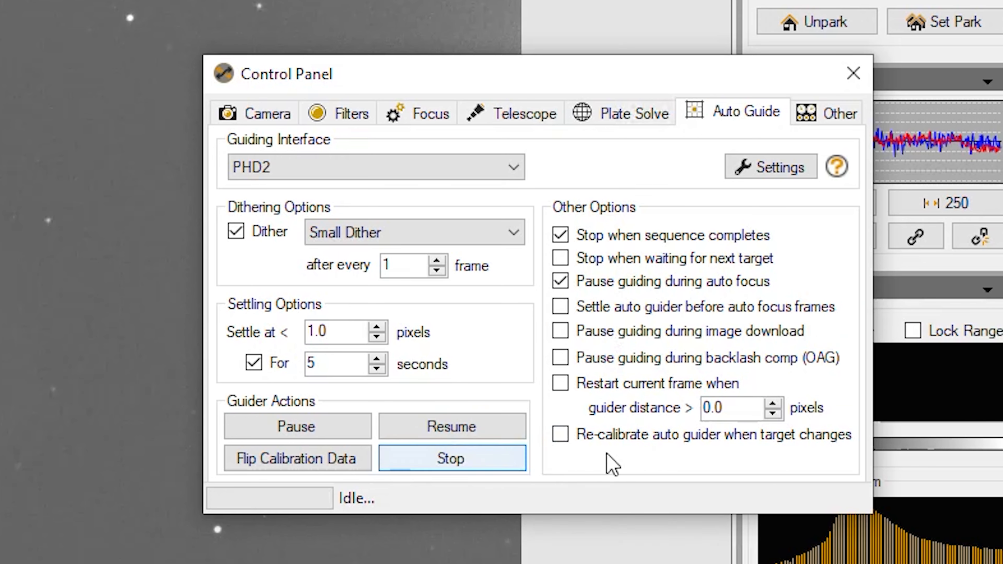
Step: Review the NiteCrawler rotator's setup, including its rotation limits and reverse direction option, and accept the dialog
{"action": "left_click", "coordinate": [830, 122]}
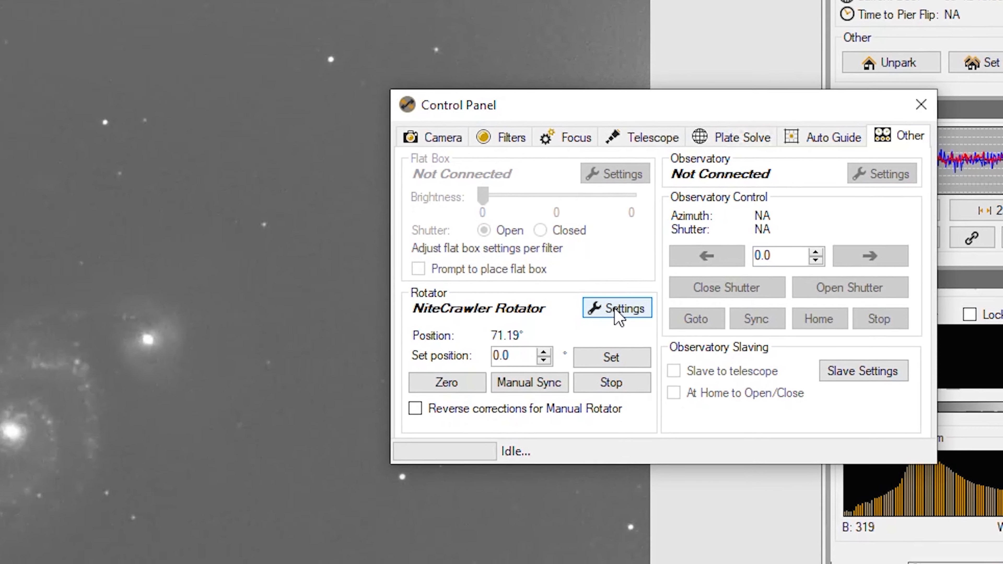
{"action": "left_click", "coordinate": [541, 319]}
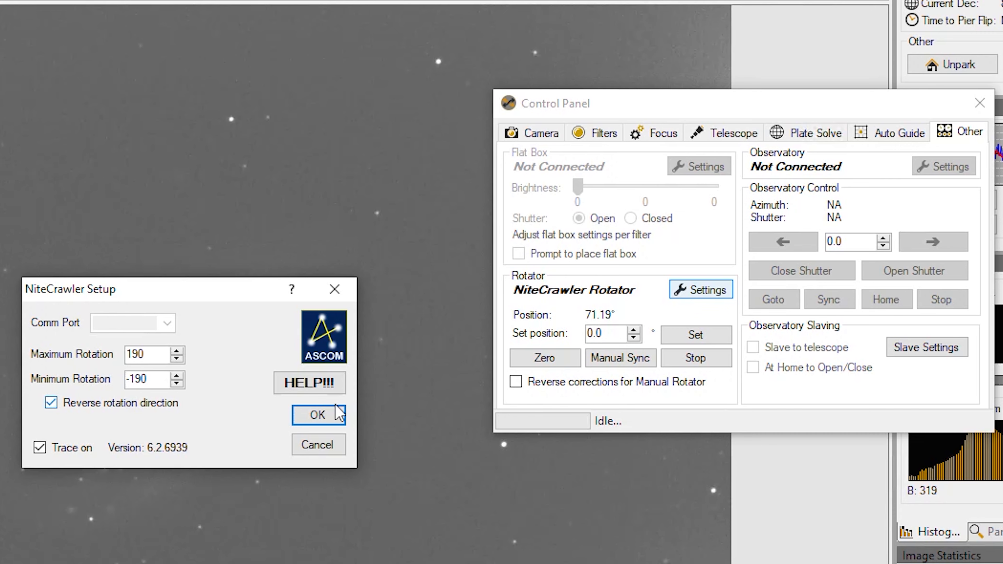
{"action": "left_click", "coordinate": [316, 422]}
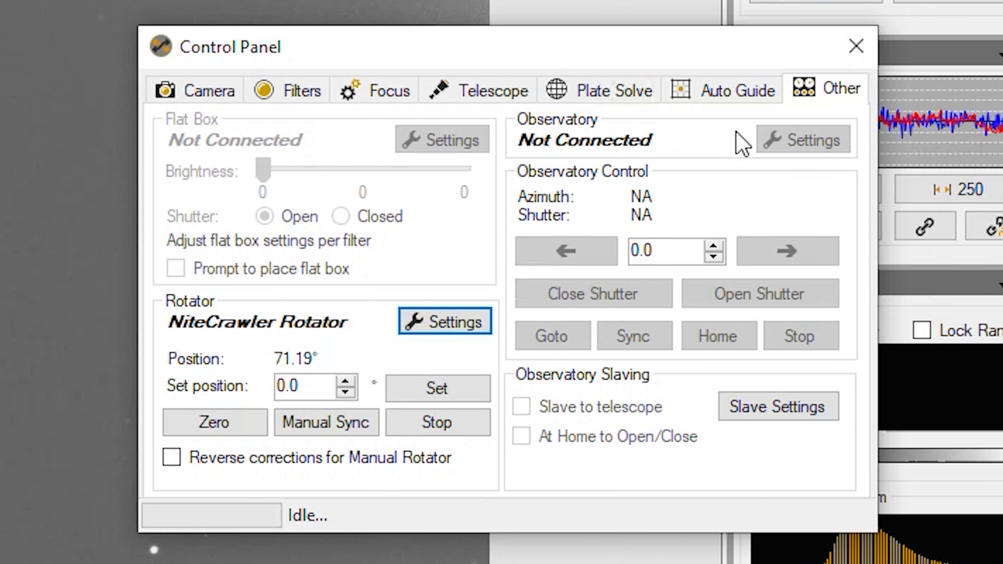
Step: Close the Control Panel after a brief look at the camera and filter pages, and save the sequence
{"action": "left_click", "coordinate": [163, 98]}
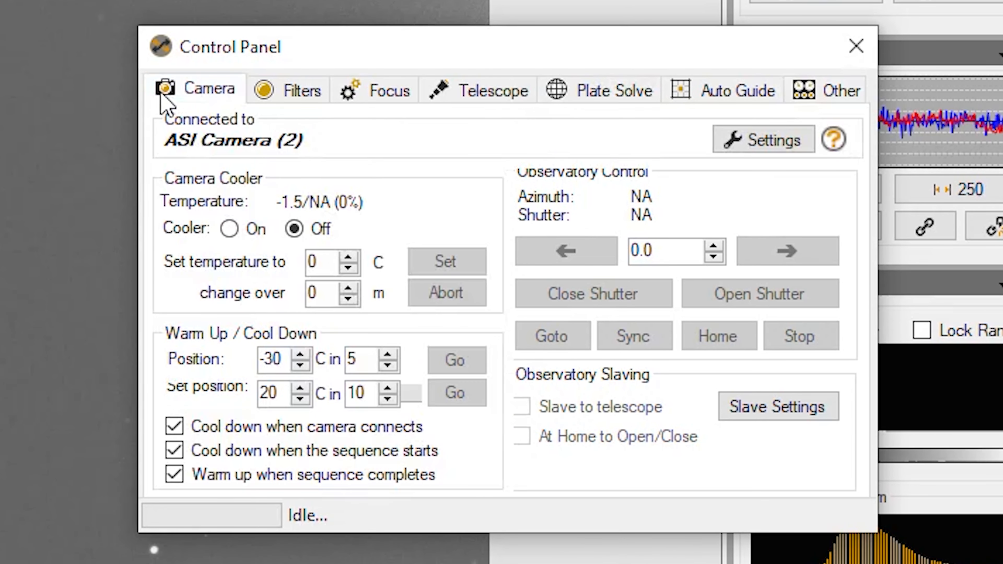
{"action": "left_click", "coordinate": [289, 99]}
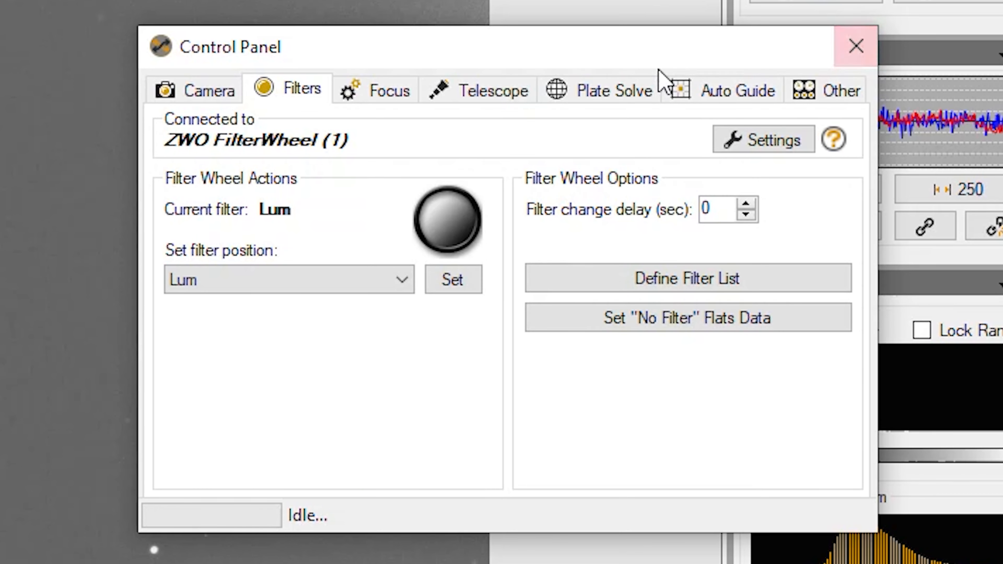
{"action": "left_click", "coordinate": [847, 51]}
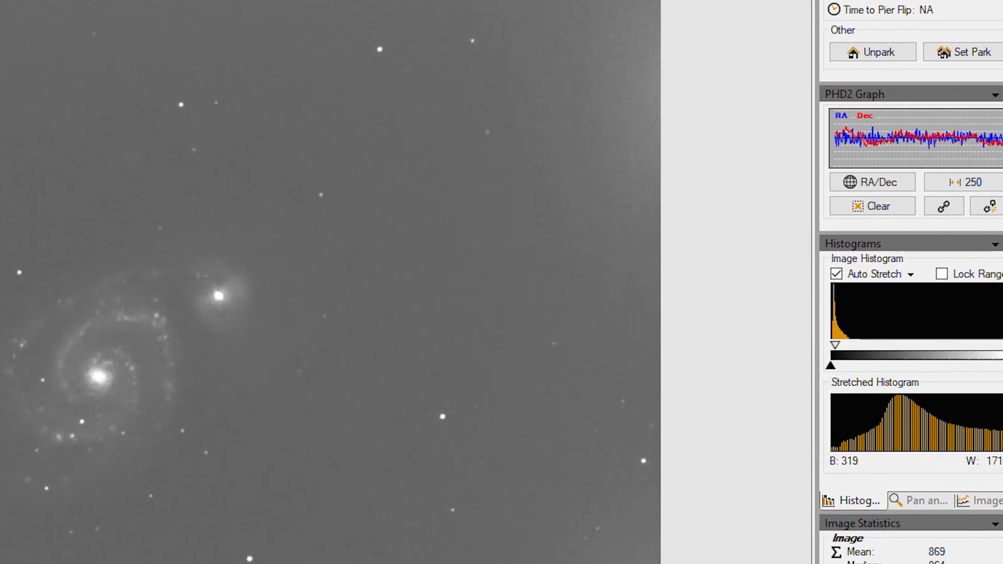
{"action": "left_click", "coordinate": [13, 18]}
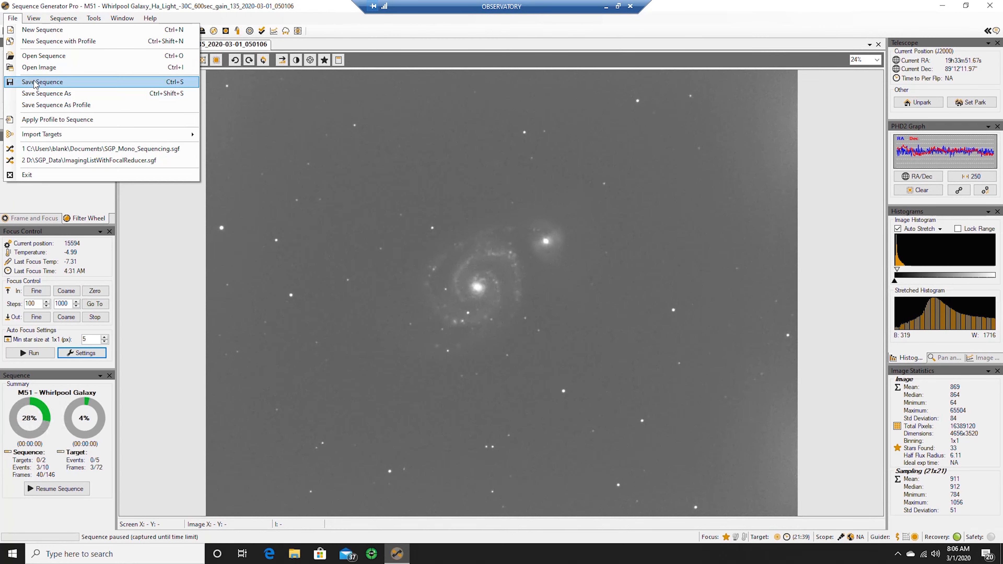
{"action": "left_click", "coordinate": [35, 83]}
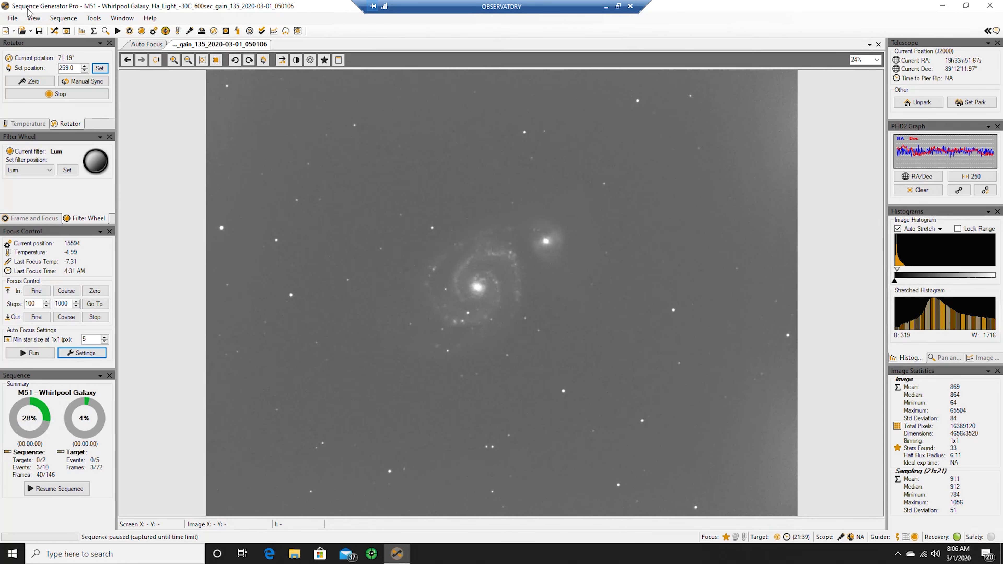
Step: Open the sequencer window and review the equipment list, delay and ordering options, and events for M51 - Whirlpool Galaxy
{"action": "left_click", "coordinate": [34, 18]}
{"action": "left_click", "coordinate": [50, 30]}
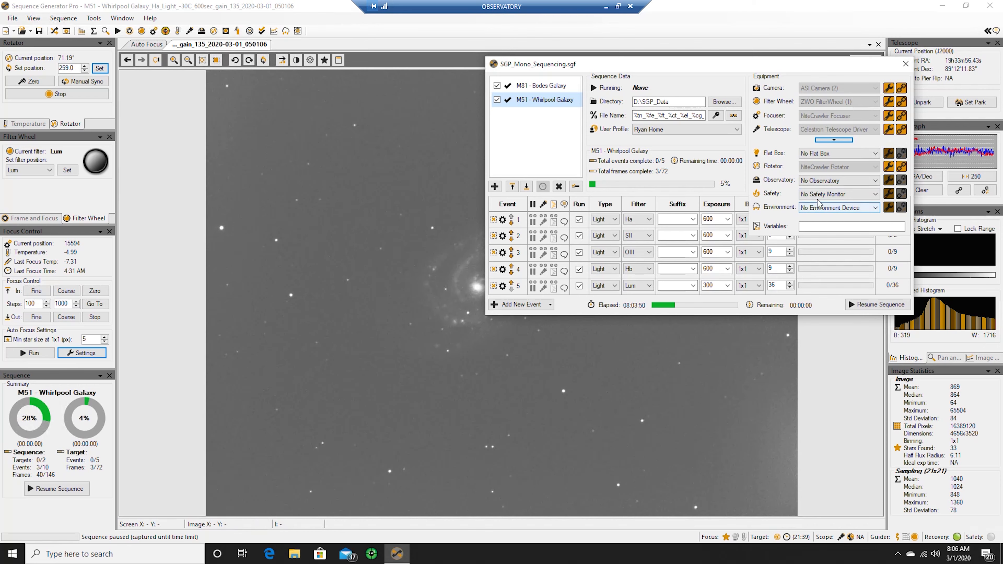
{"action": "left_click", "coordinate": [834, 140]}
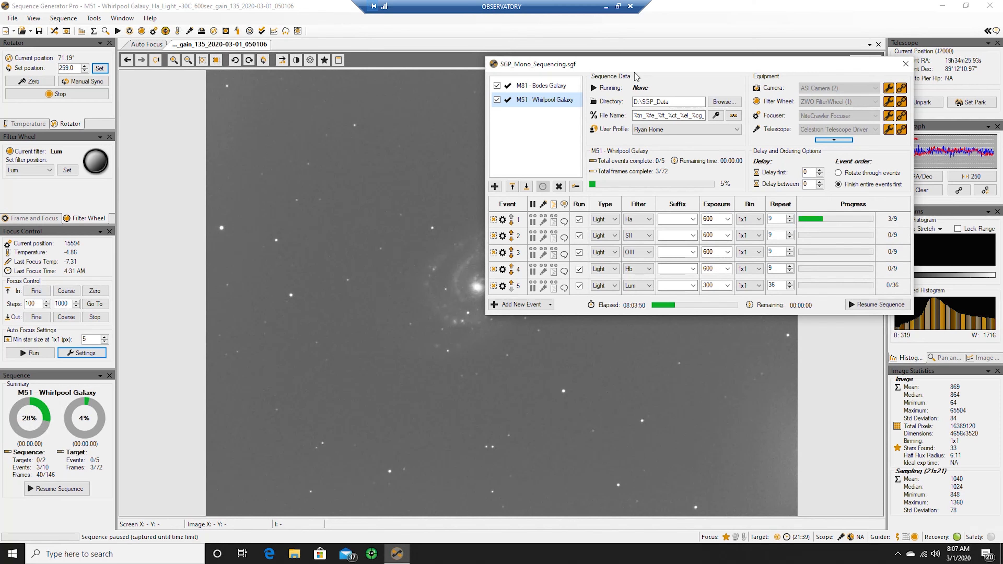
{"action": "left_click_drag", "start_coordinate": [634, 68], "coordinate": [737, 52]}
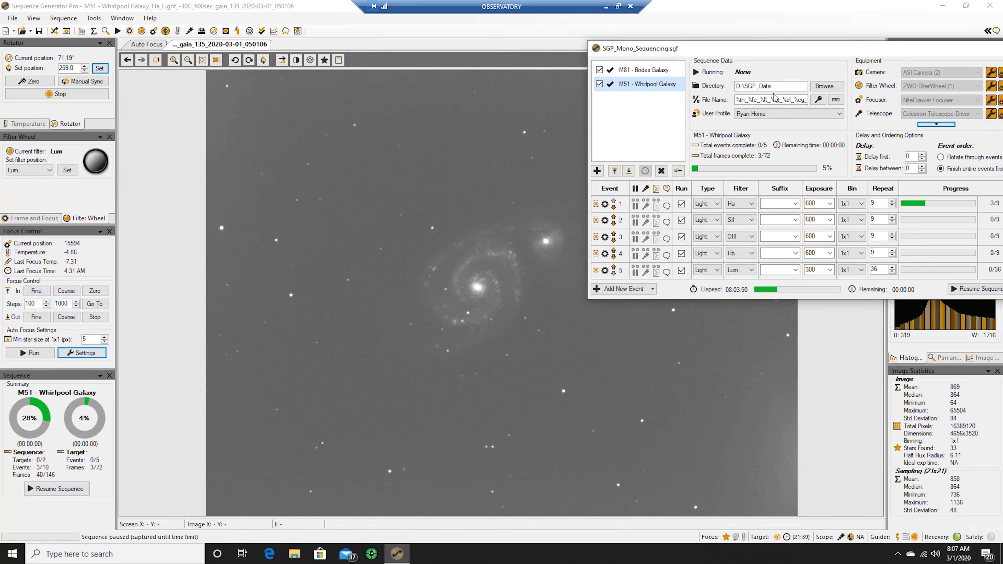
{"action": "left_click_drag", "start_coordinate": [843, 54], "coordinate": [666, 78]}
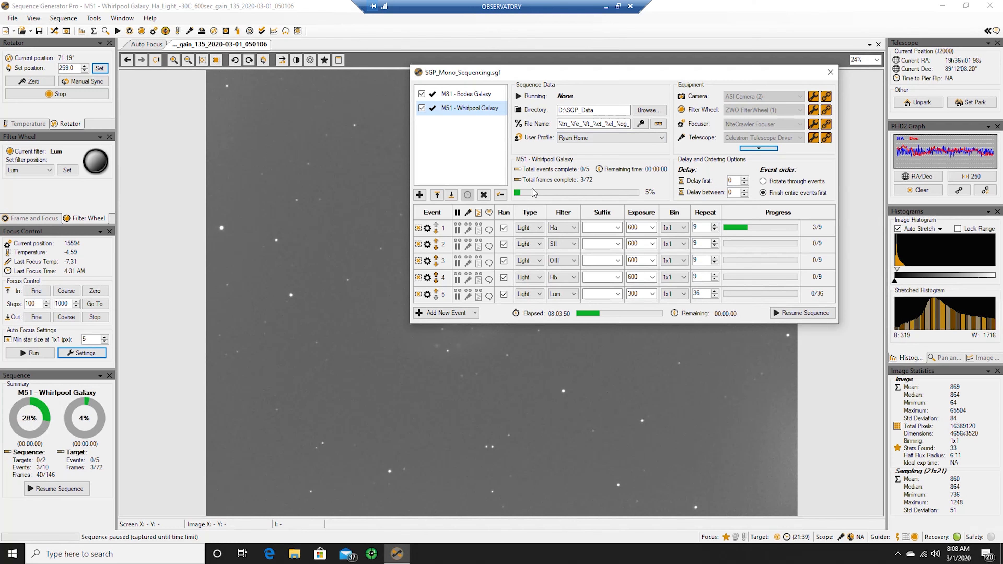
Step: Select the M81 - Bodes Galaxy target, examine its filter events and progress, and reposition the sequencer window over the image
{"action": "left_click", "coordinate": [476, 97]}
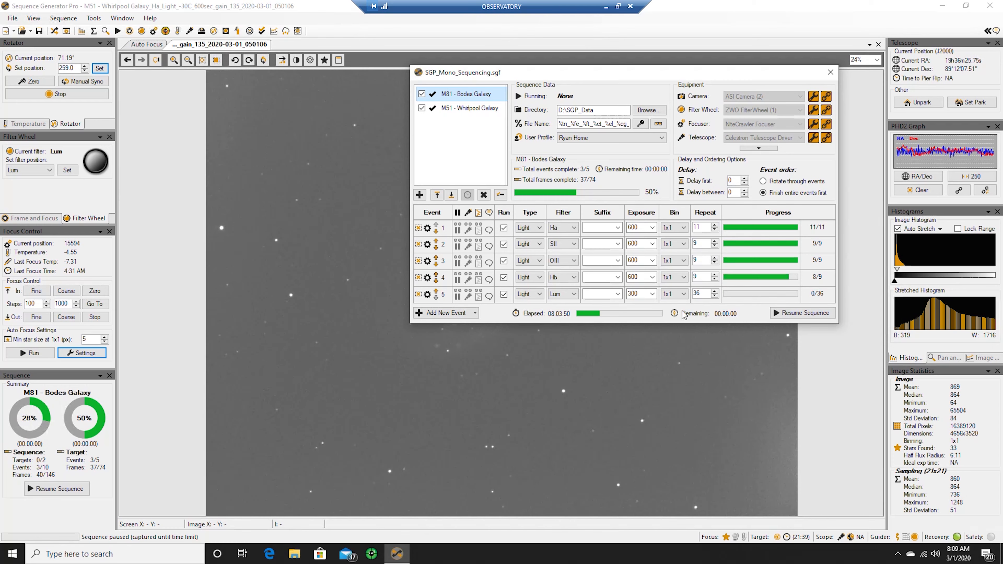
{"action": "mouse_move", "coordinate": [684, 315]}
{"action": "mouse_move", "coordinate": [709, 101]}
{"action": "left_click_drag", "start_coordinate": [601, 72], "coordinate": [429, 116]}
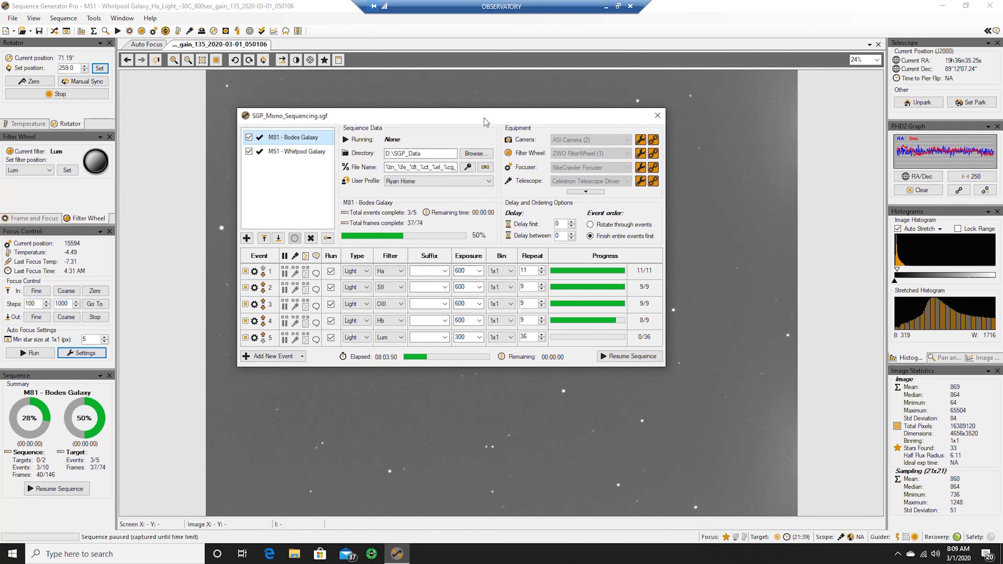